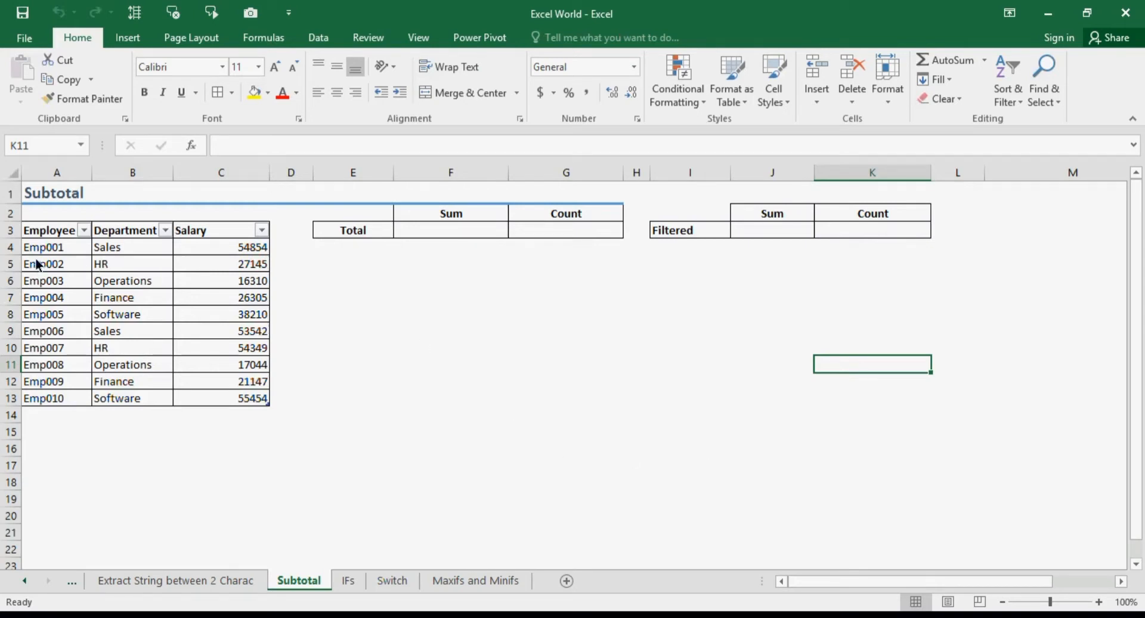
click(57, 235)
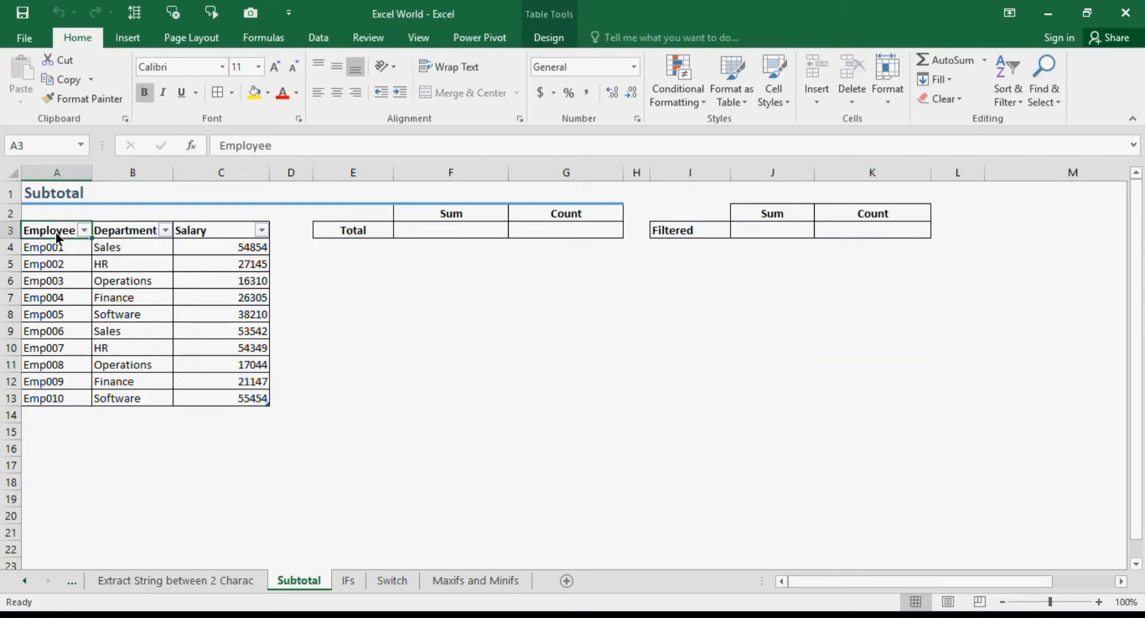
key(Right)
key(Right)
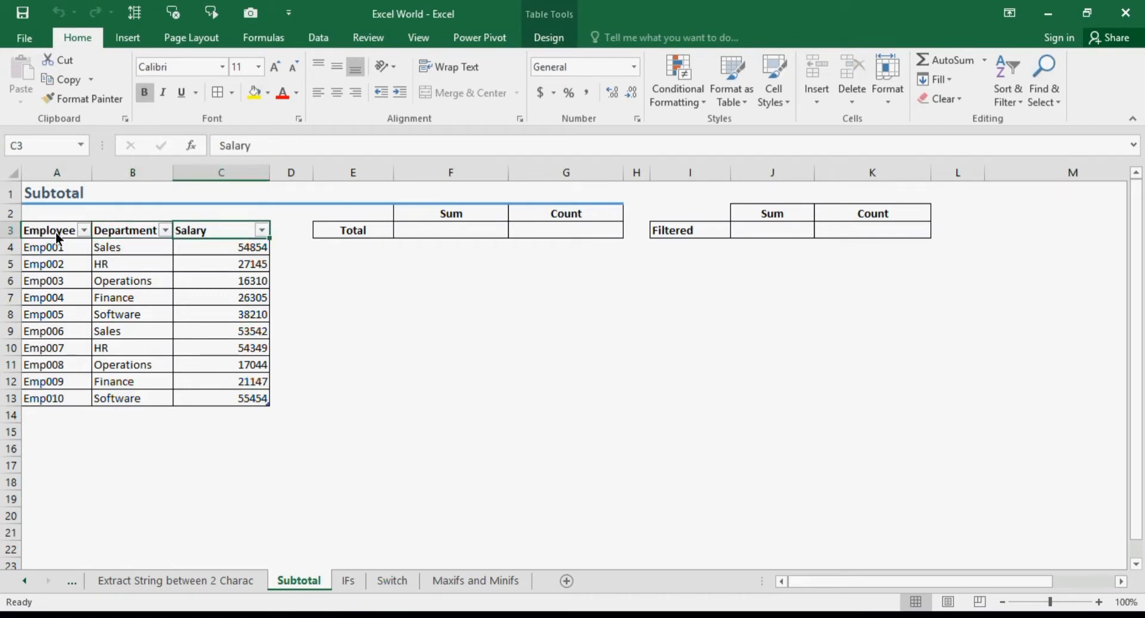
key(ctrl+Down)
key(Right)
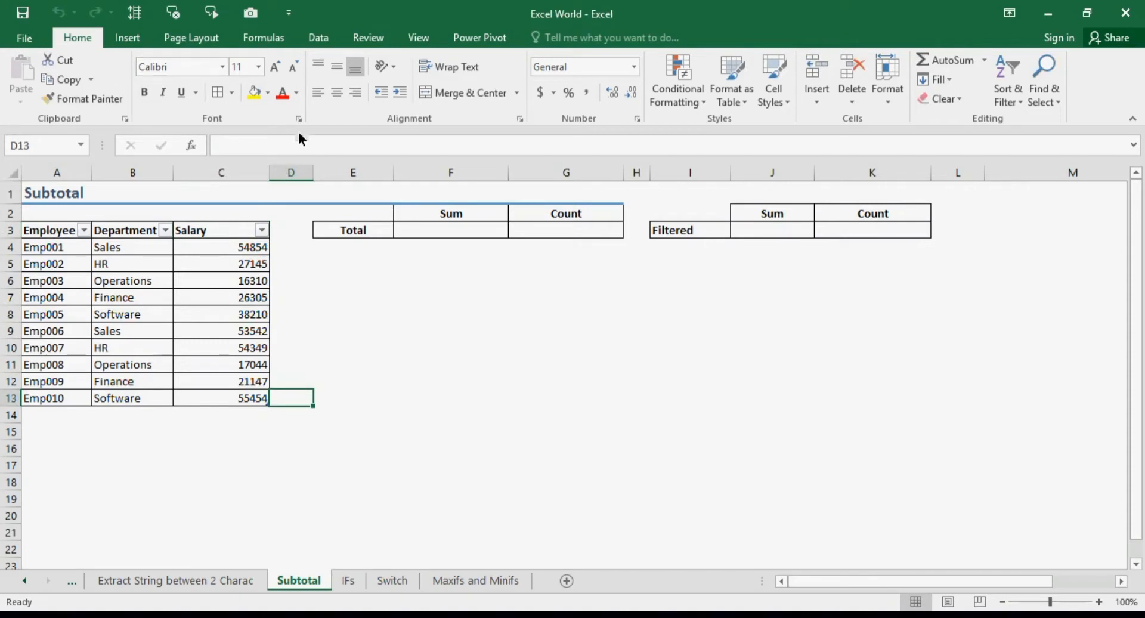
Enter =SUM(Table3[Salary]) in F3 to total all salaries in the Total row
click(485, 233)
text(=)
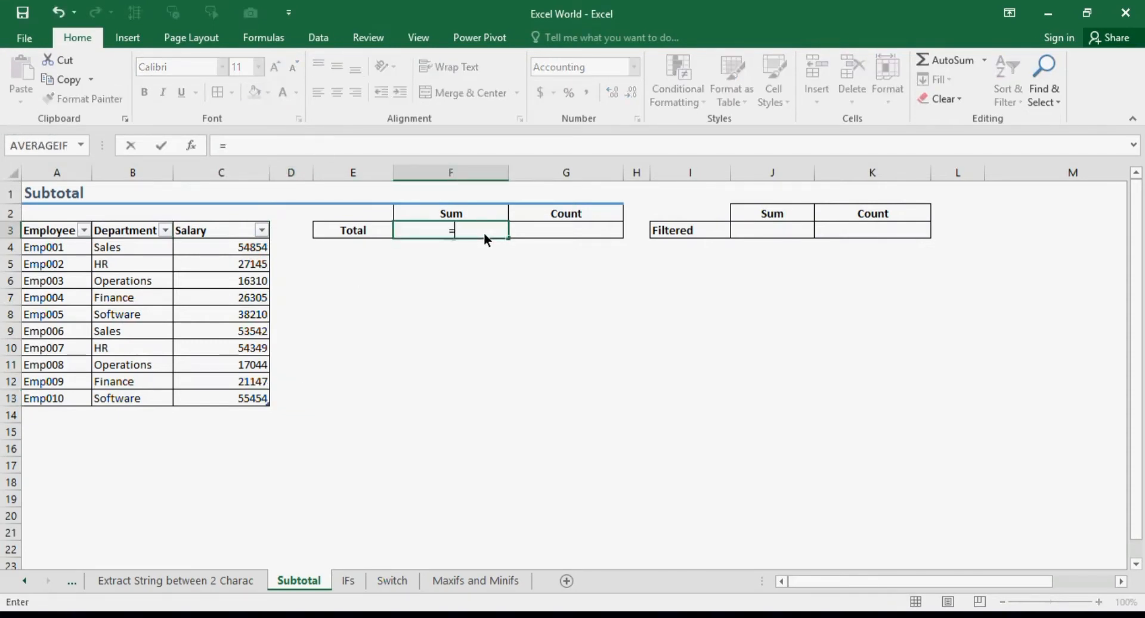
text(sum)
key(Tab)
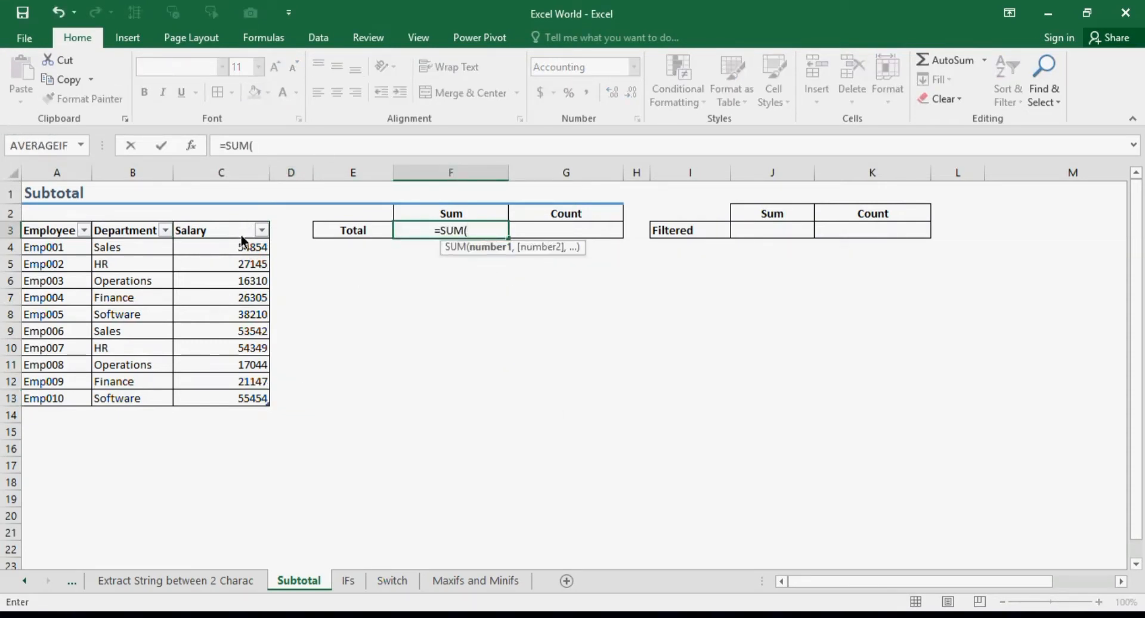
drag(238, 249, 241, 401)
text())
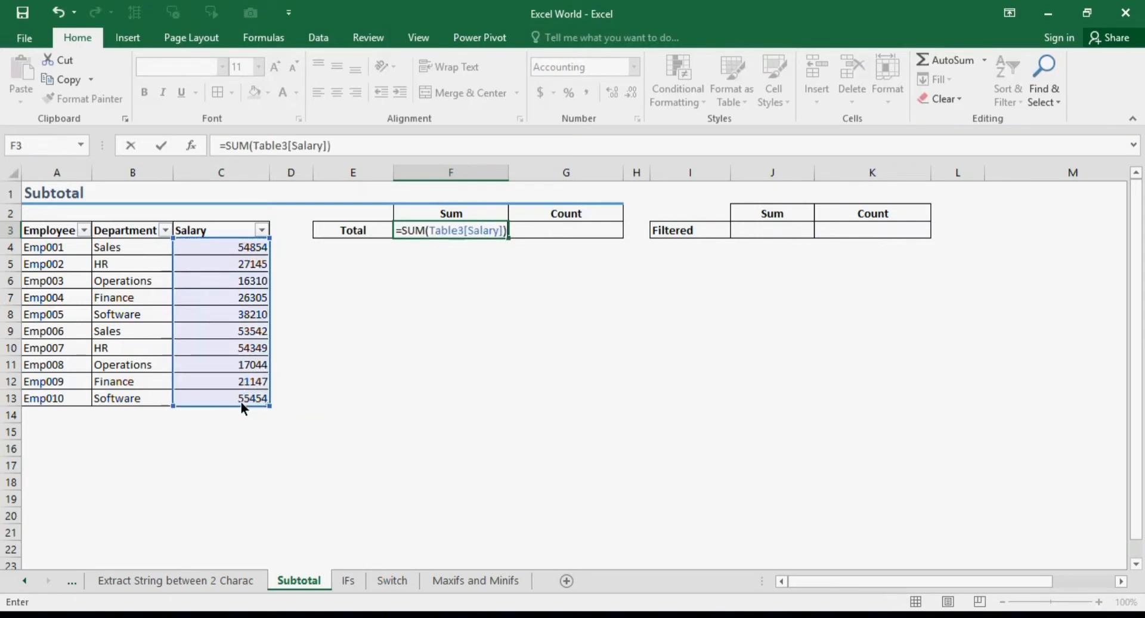
key(ctrl+Return)
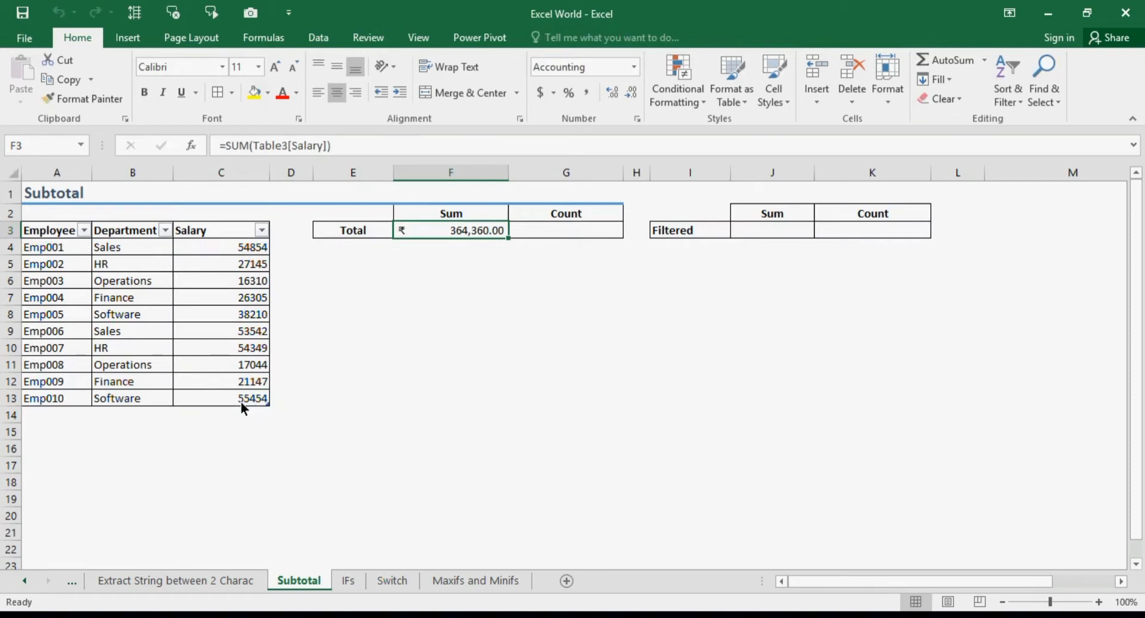
Enter =COUNT(Table3[Salary]) in G3 to count all salary entries in the Total row
key(Right)
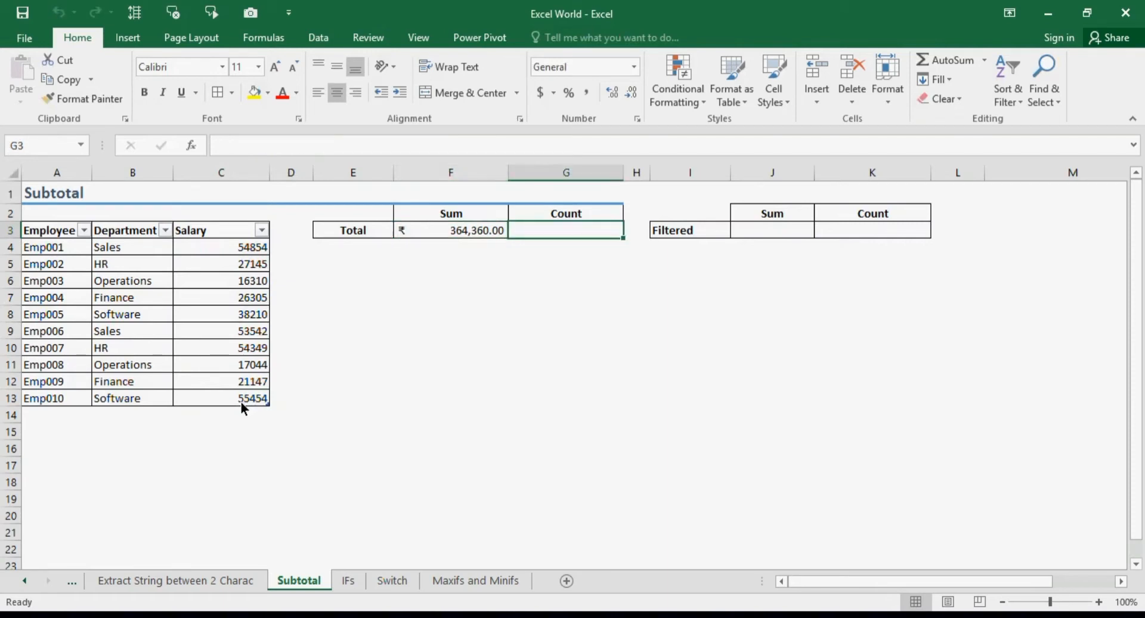
text(=cou)
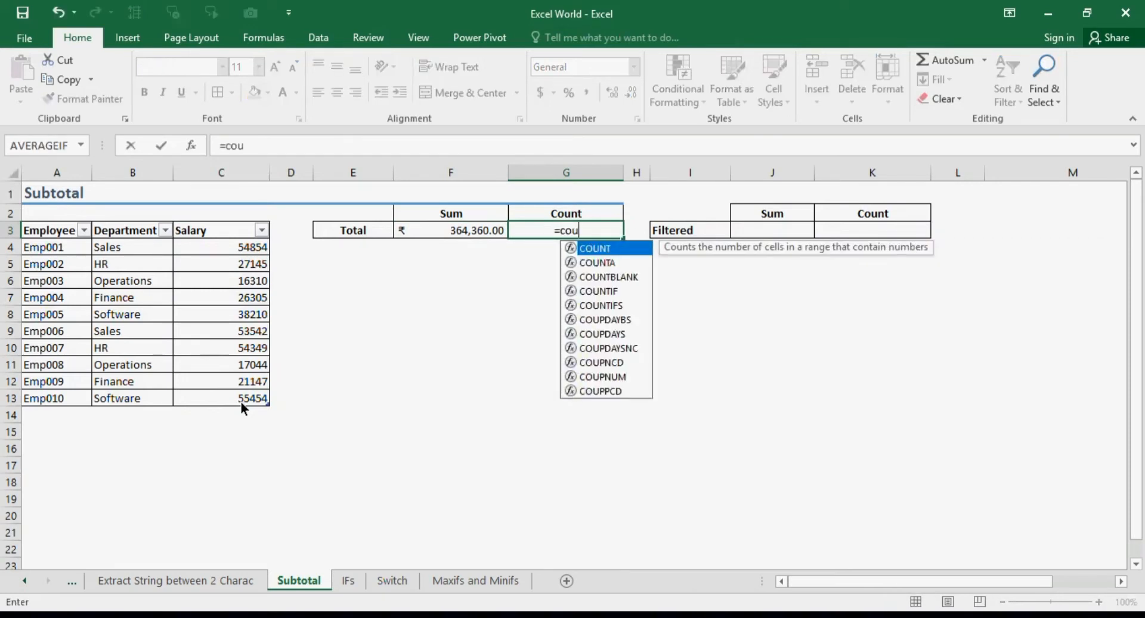
key(Tab)
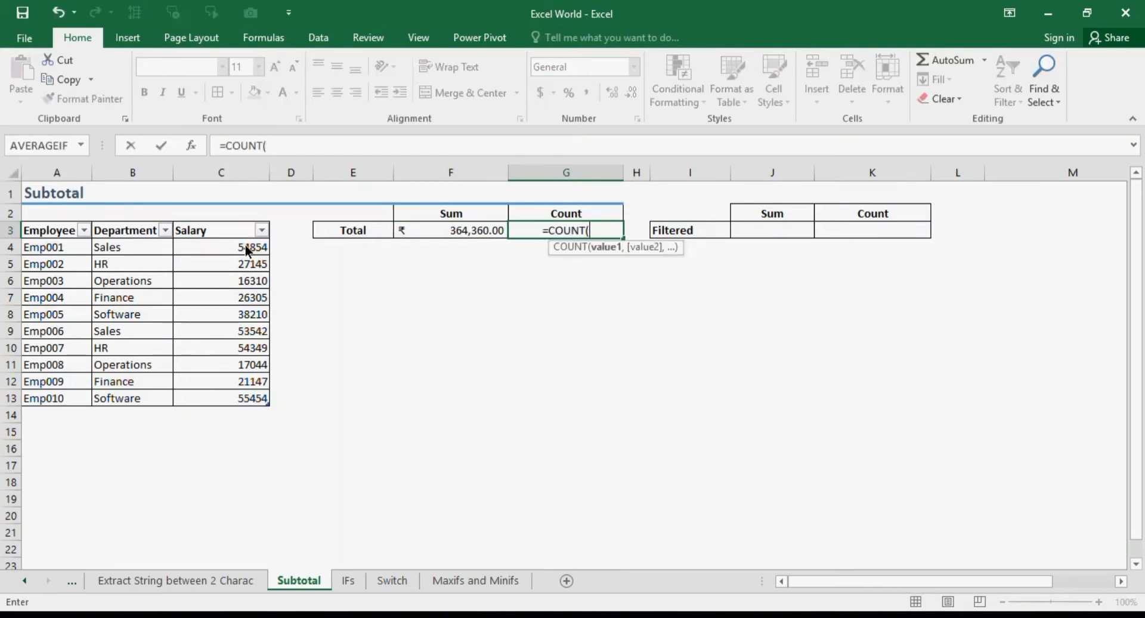
drag(245, 244, 249, 398)
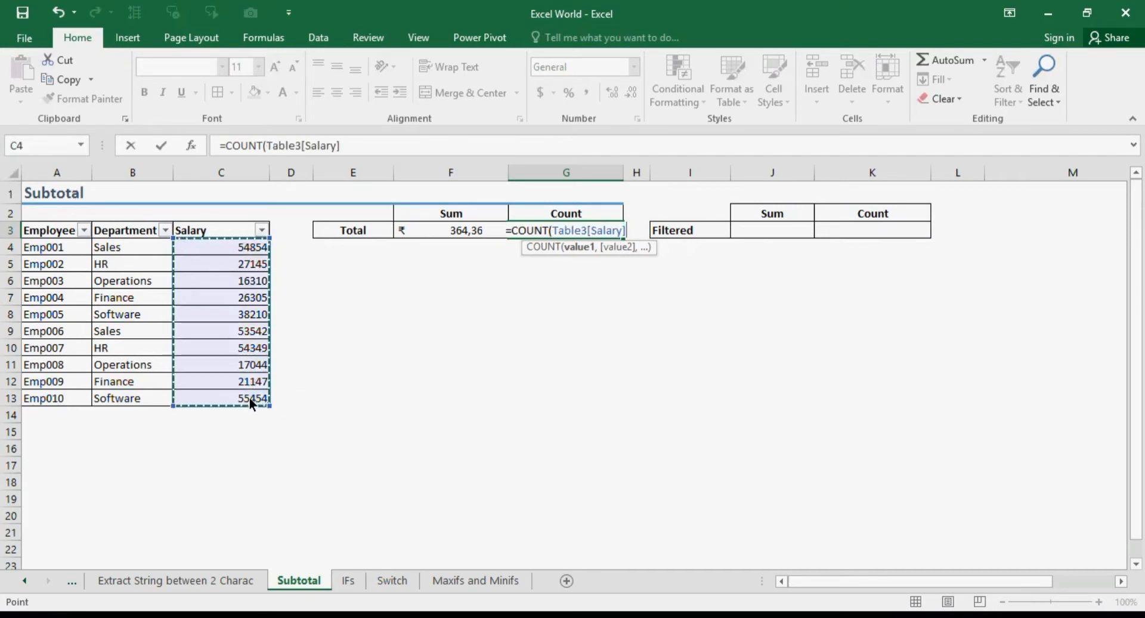
text())
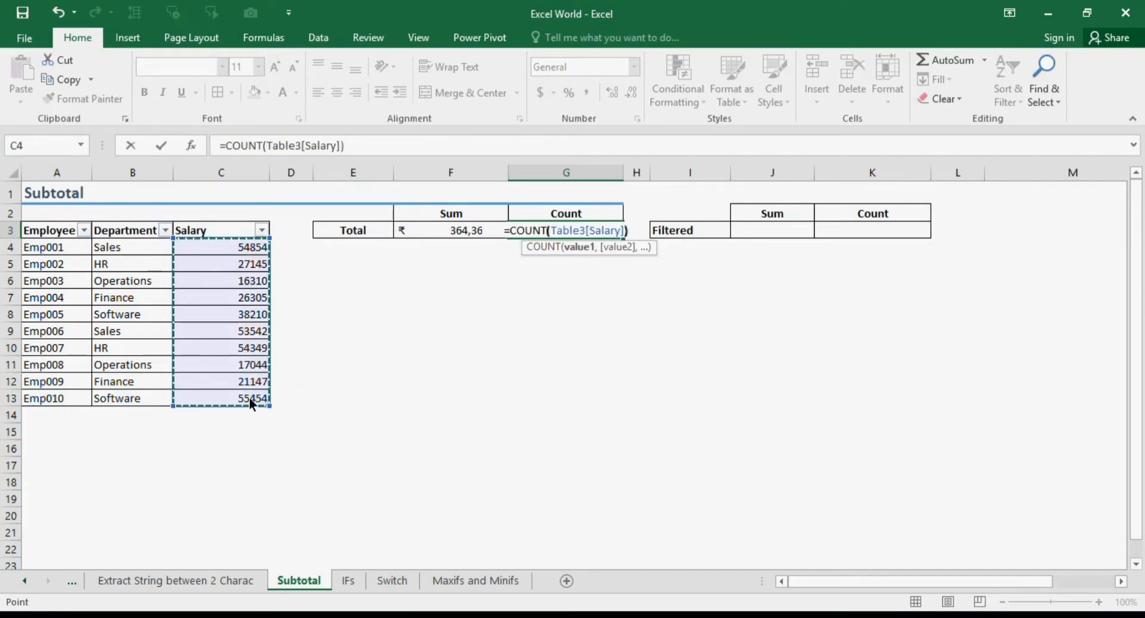
key(Return)
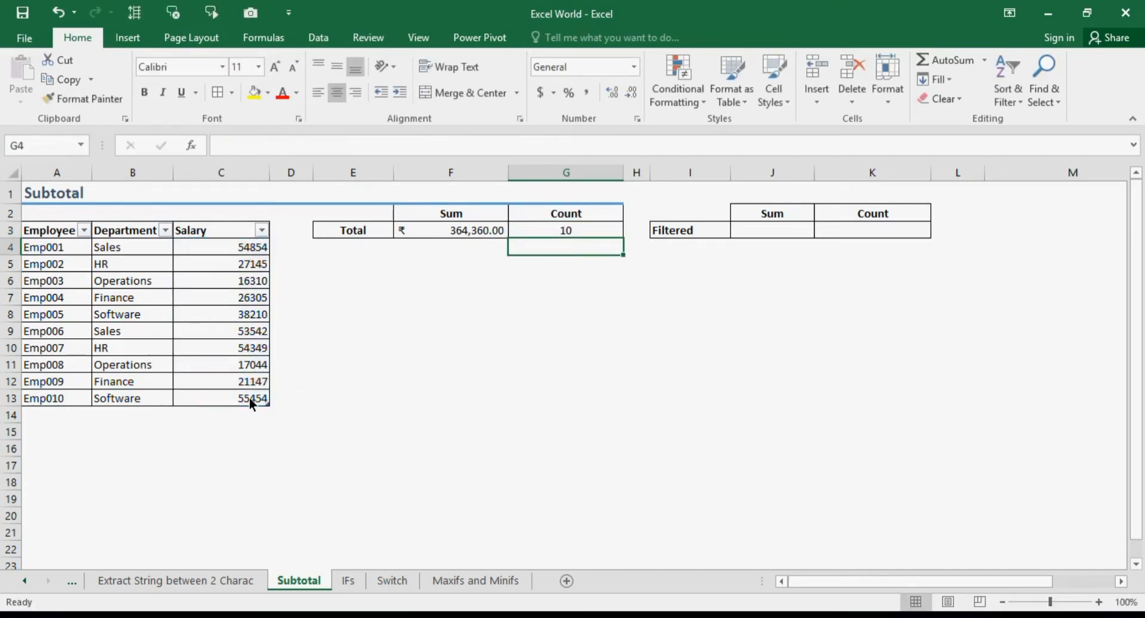
Filter the Department column so that only Finance employees are shown
click(169, 232)
click(96, 393)
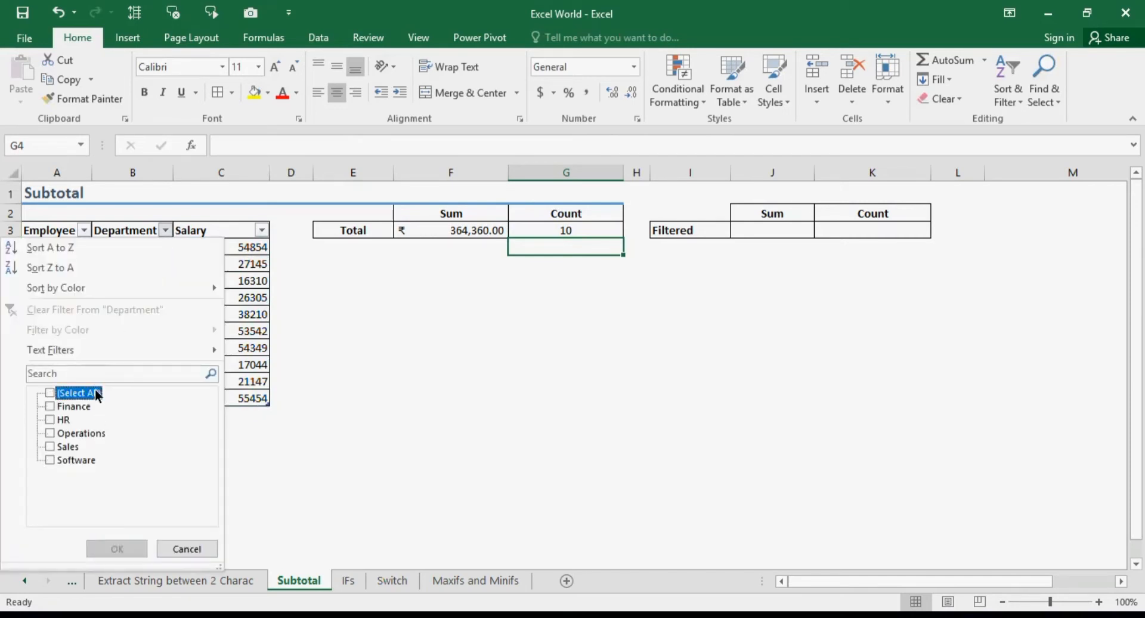
click(75, 408)
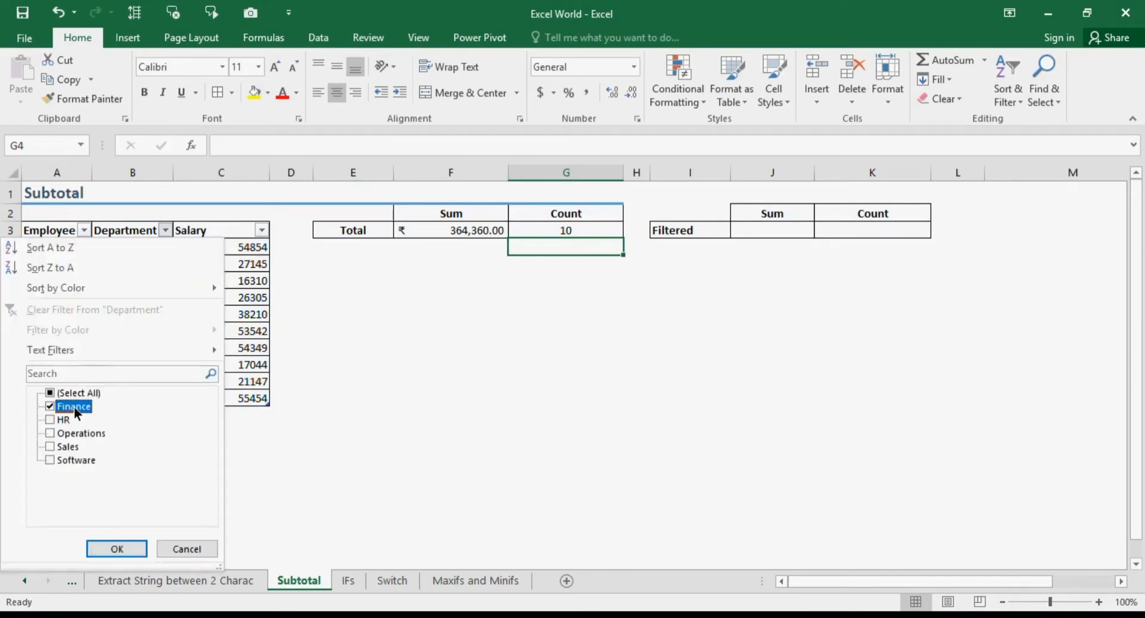
click(112, 546)
click(299, 430)
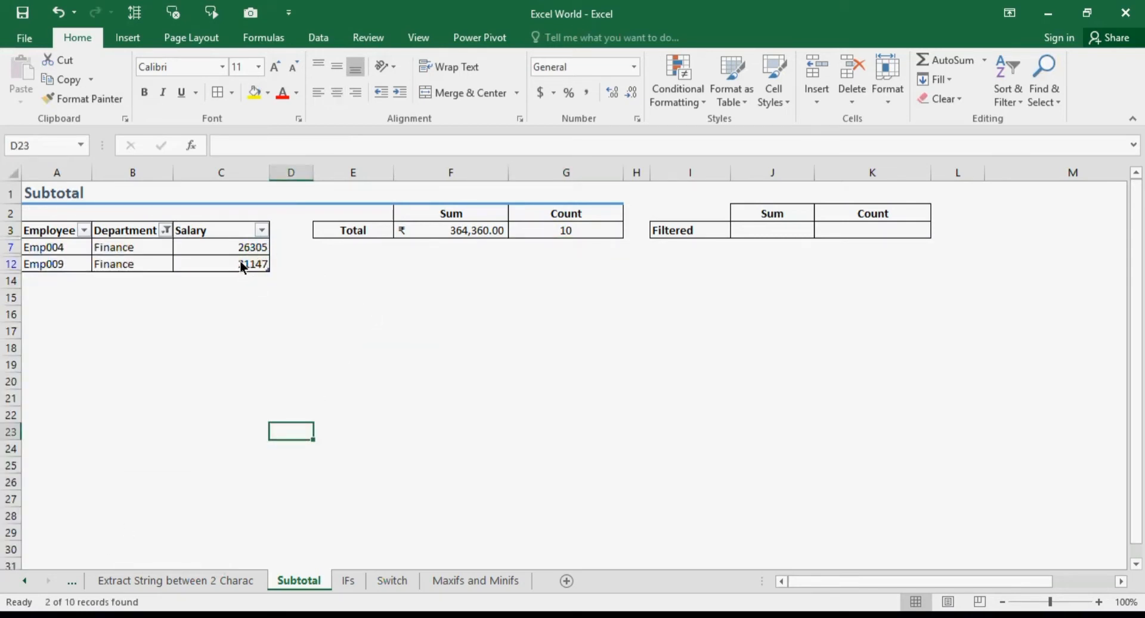
Compare the sum of the visible Finance salaries with the Total row's SUM result in F3
click(218, 252)
shift+click(219, 258)
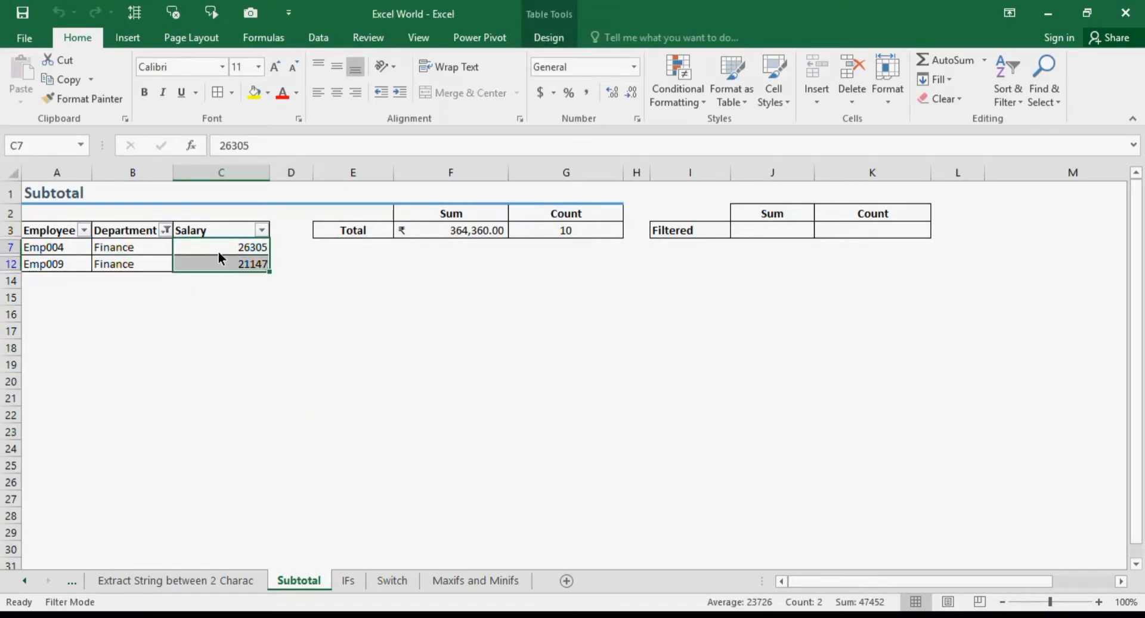
click(441, 249)
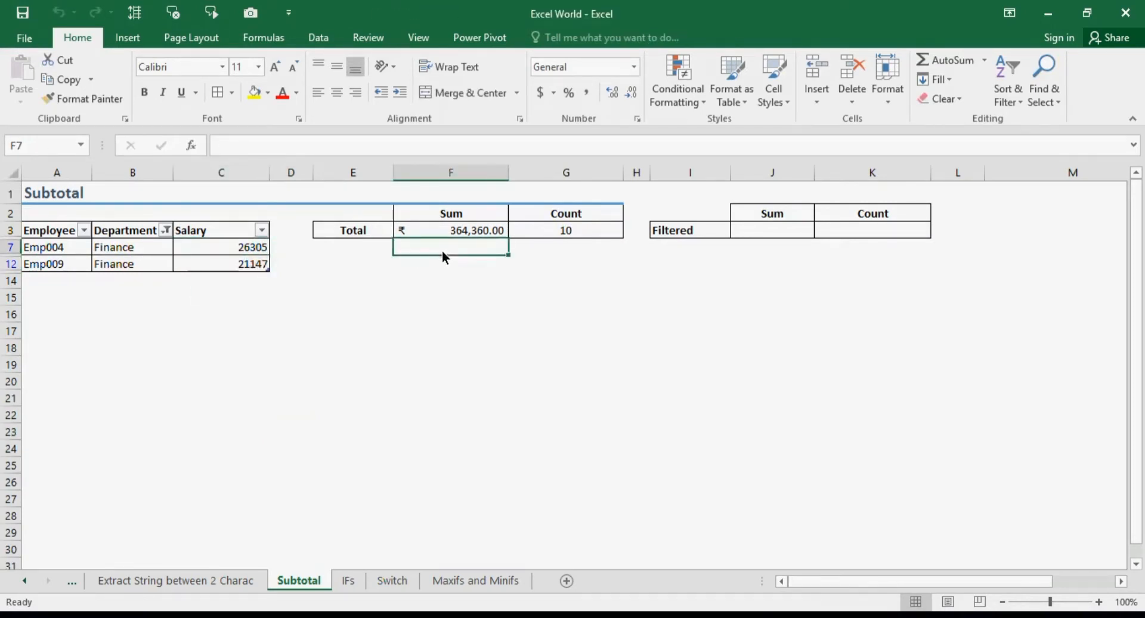
click(499, 229)
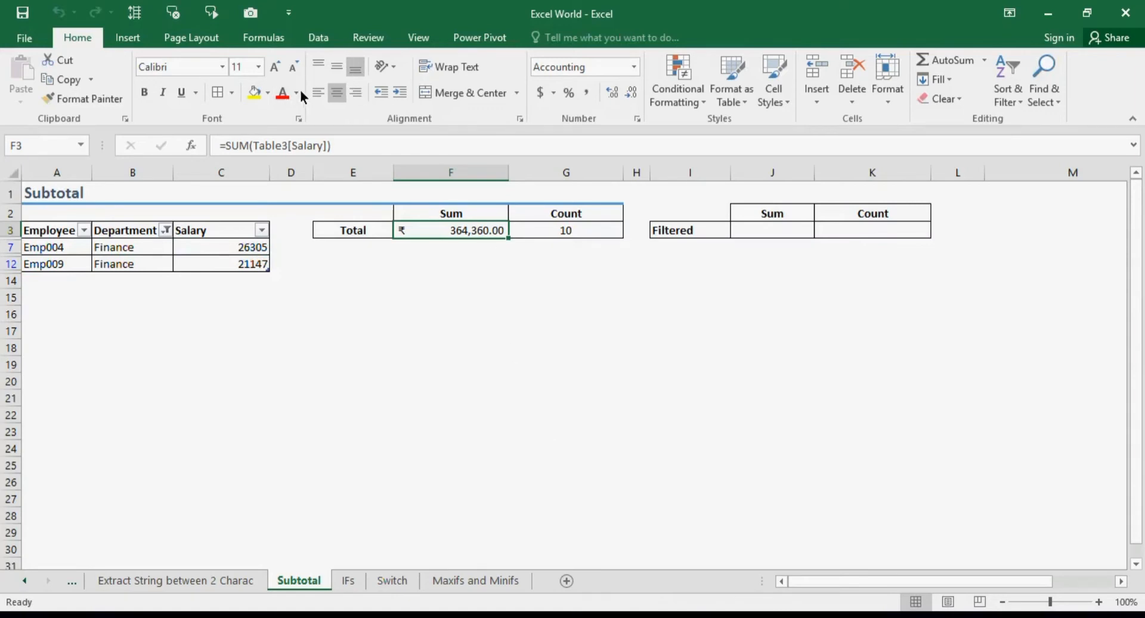
click(318, 38)
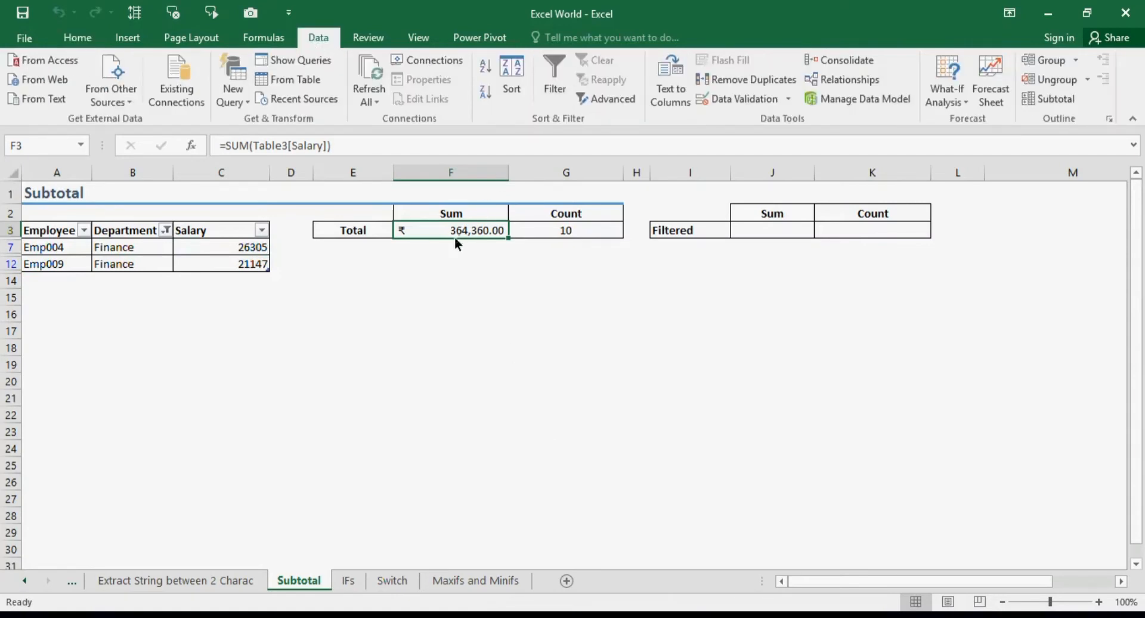
Clear the filter from the Department column
click(439, 251)
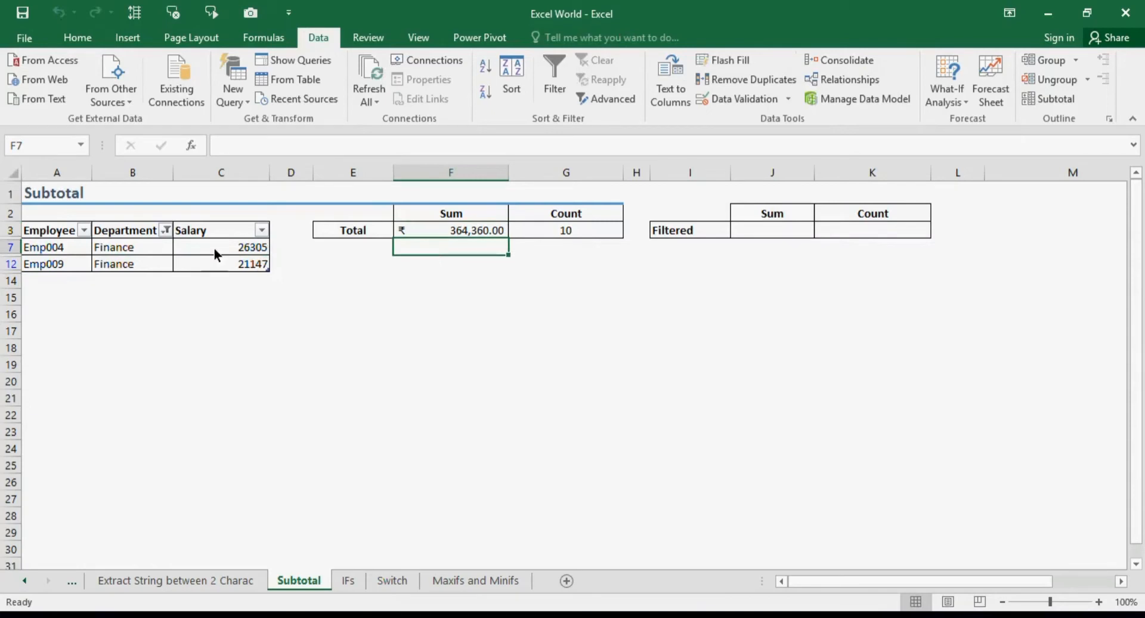
click(165, 230)
click(137, 310)
Enter =SUBTOTAL(9,Table3[Salary]) in J3 to sum the visible salaries in the Filtered row
click(808, 229)
text(=sub)
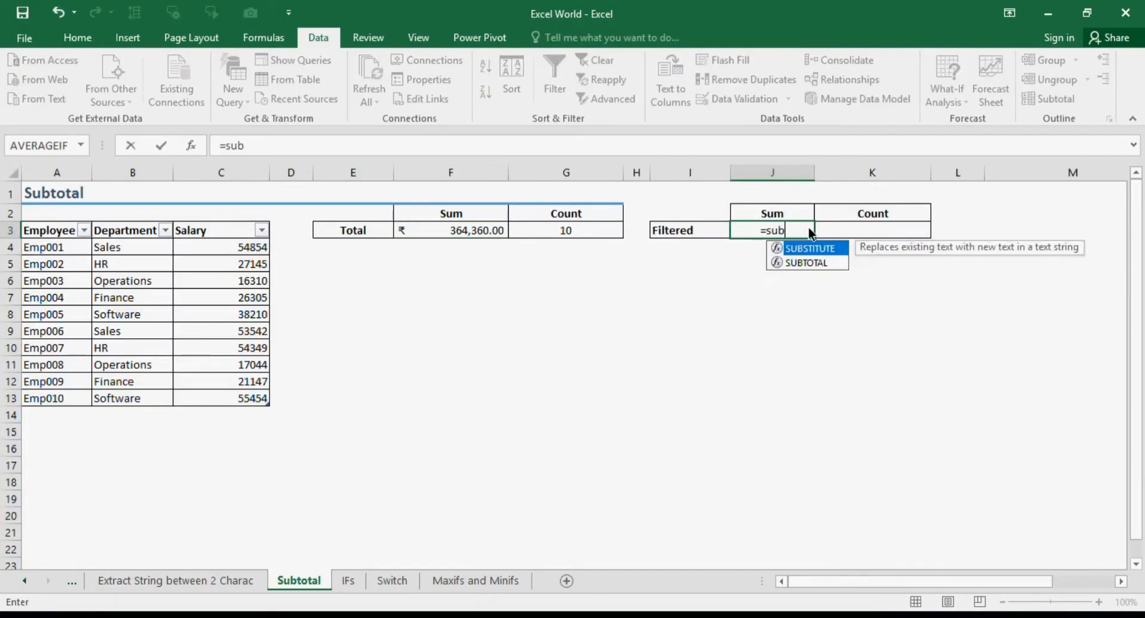
key(Down)
key(Tab)
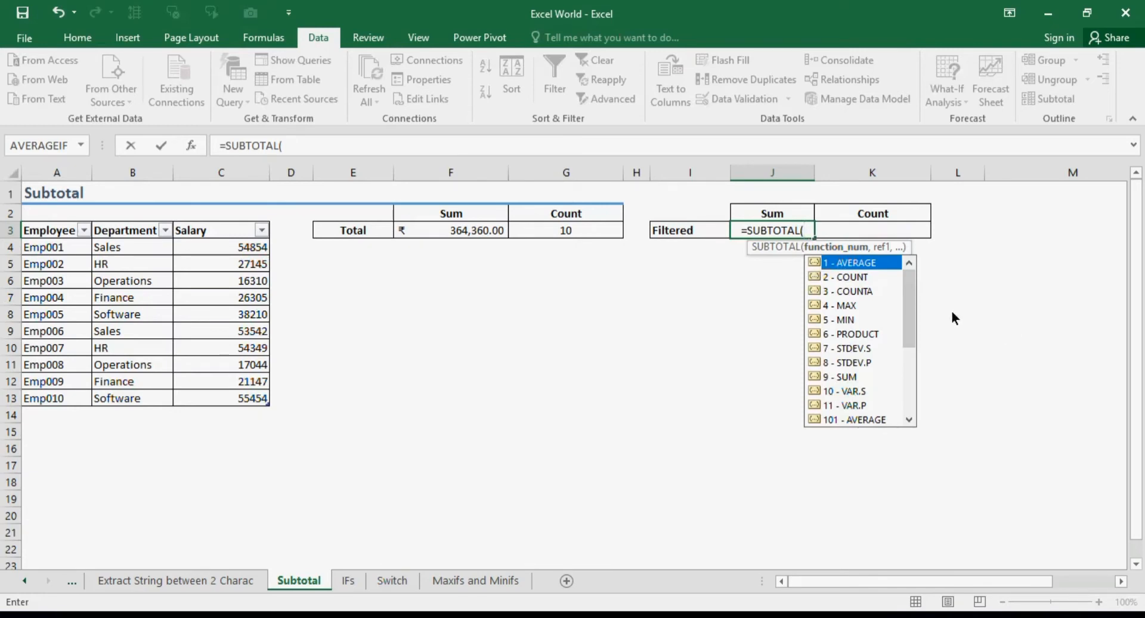
drag(909, 299, 926, 277)
click(851, 377)
double_click(851, 374)
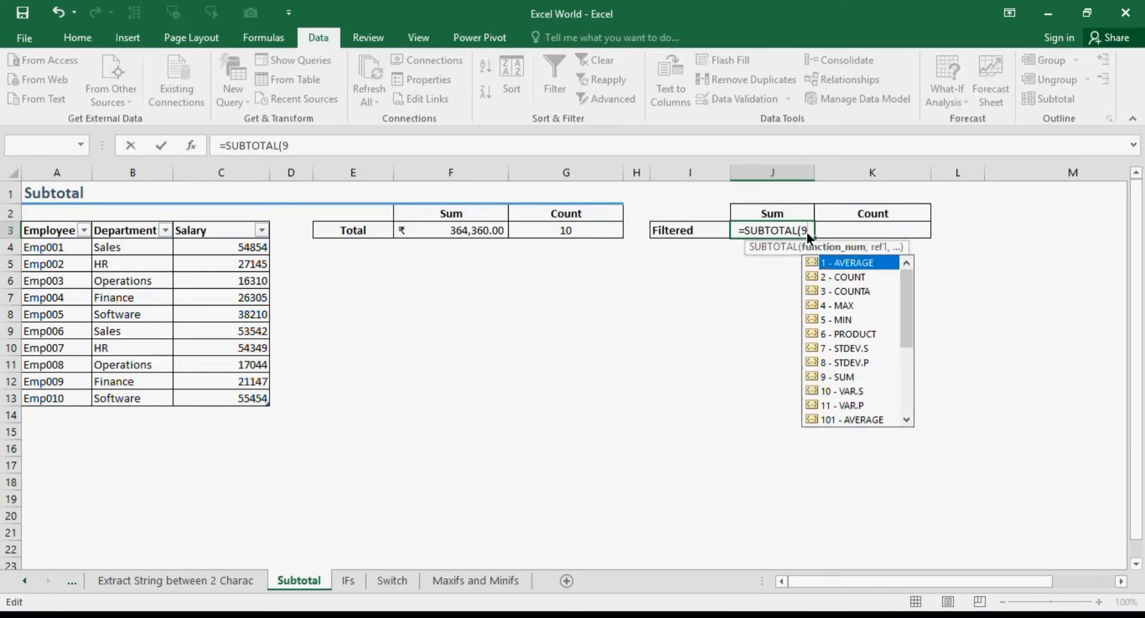
text(,)
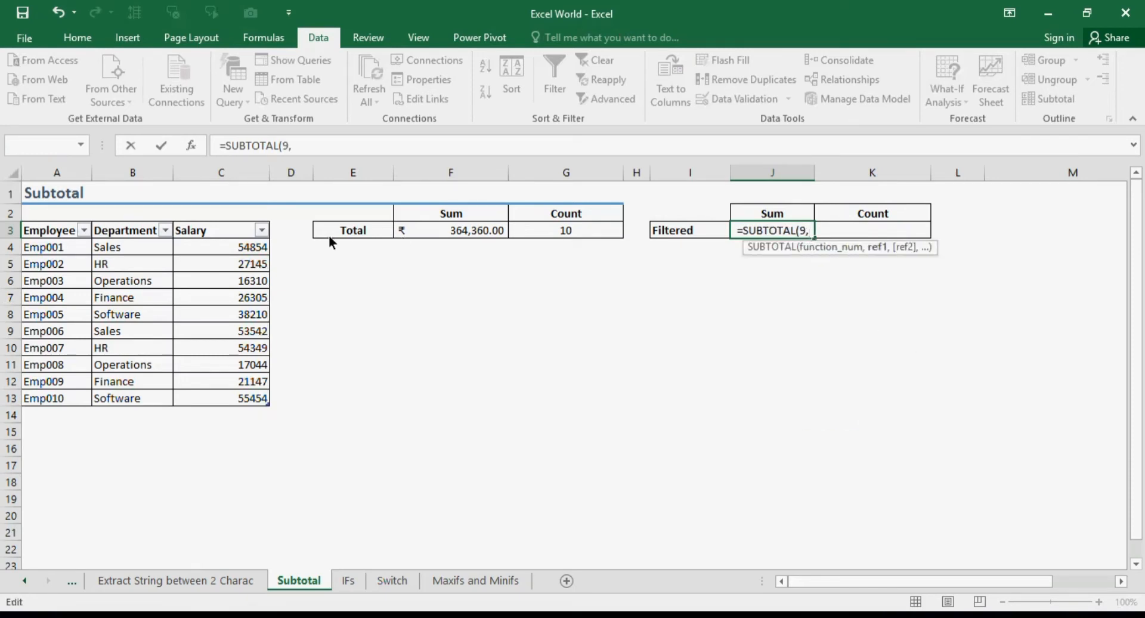
drag(241, 253, 244, 401)
text())
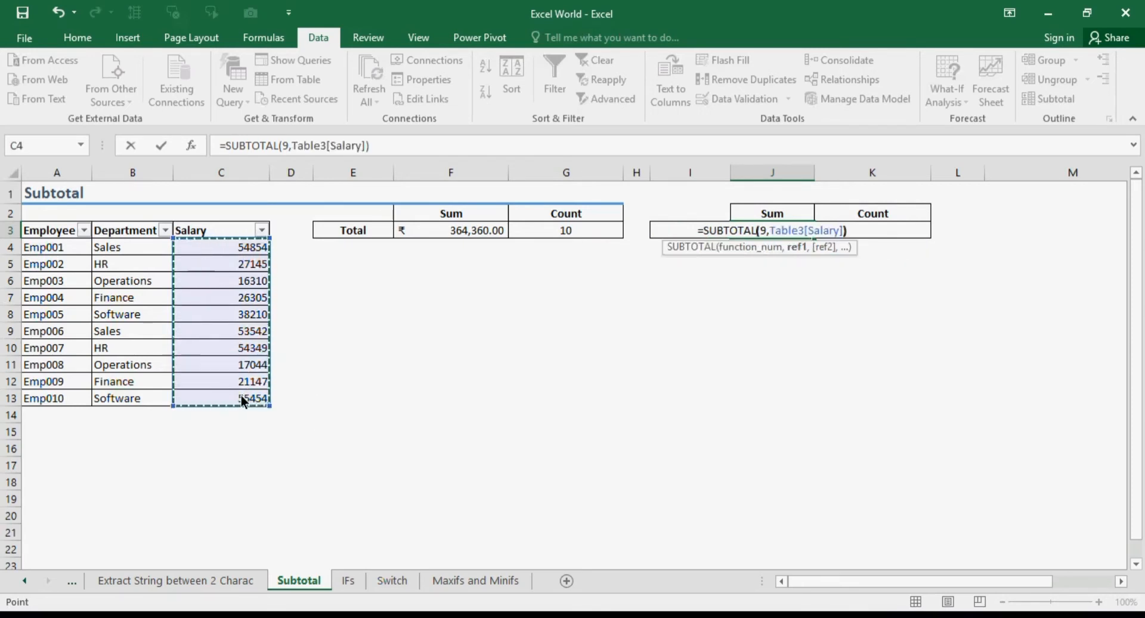
key(Return)
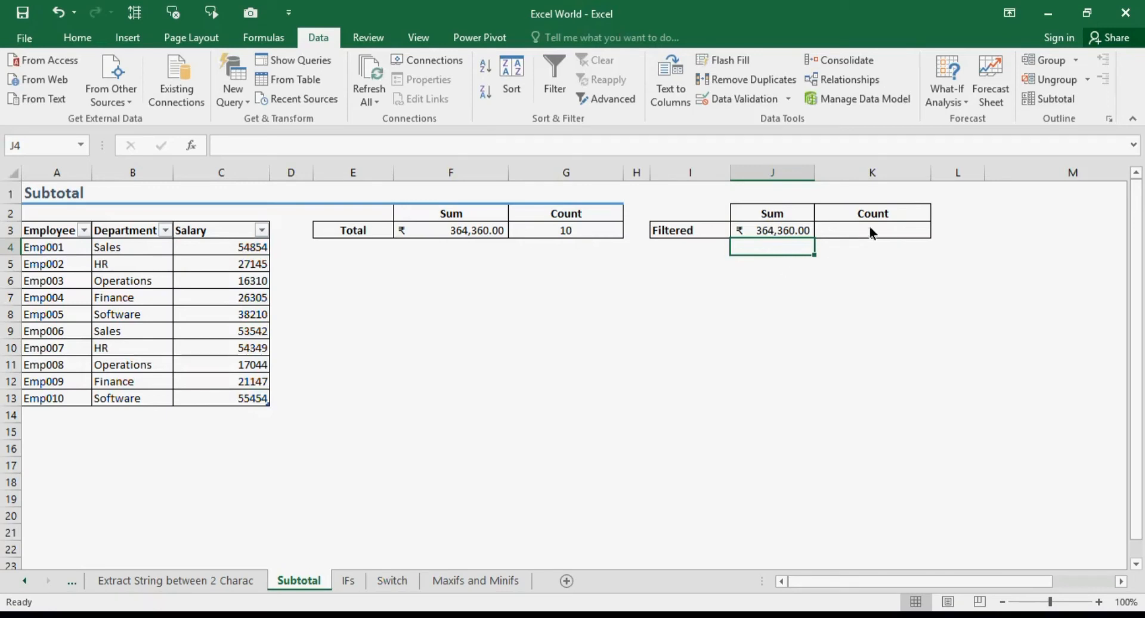
Enter =SUBTOTAL(2,Table3[Salary]) in K3 to count the visible salaries in the Filtered row
click(893, 228)
text(=)
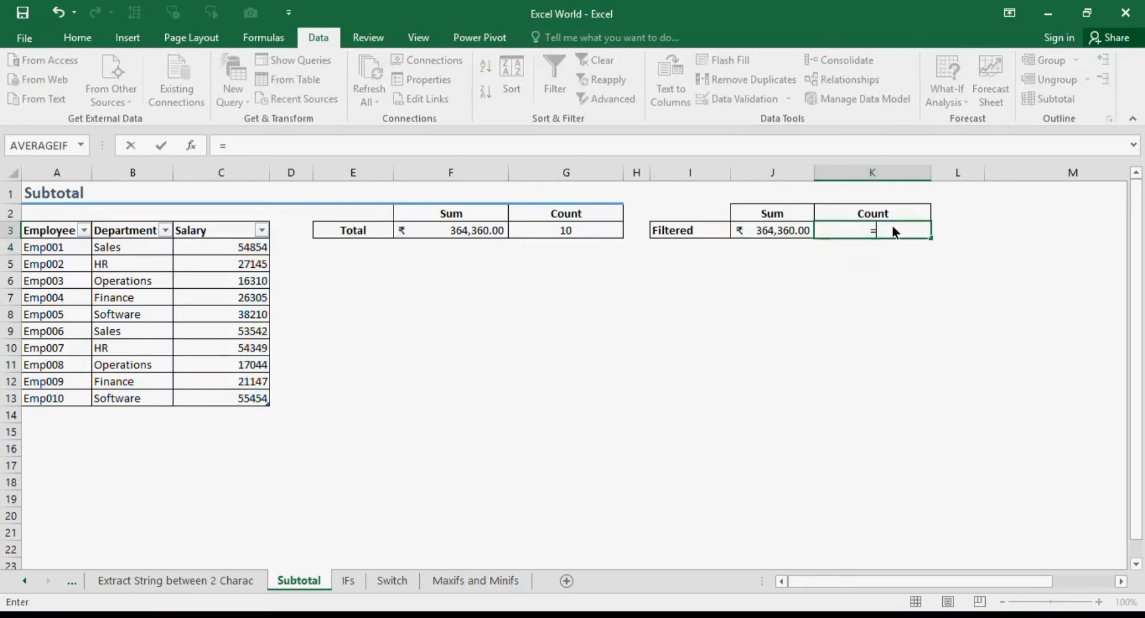
text(sub)
key(Down)
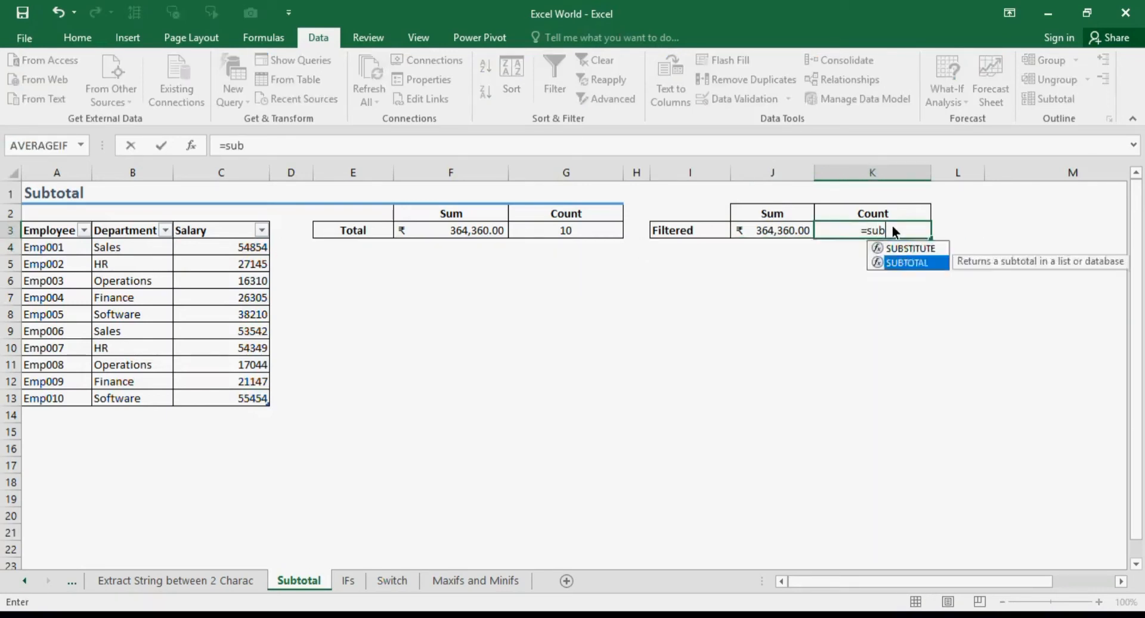
key(Tab)
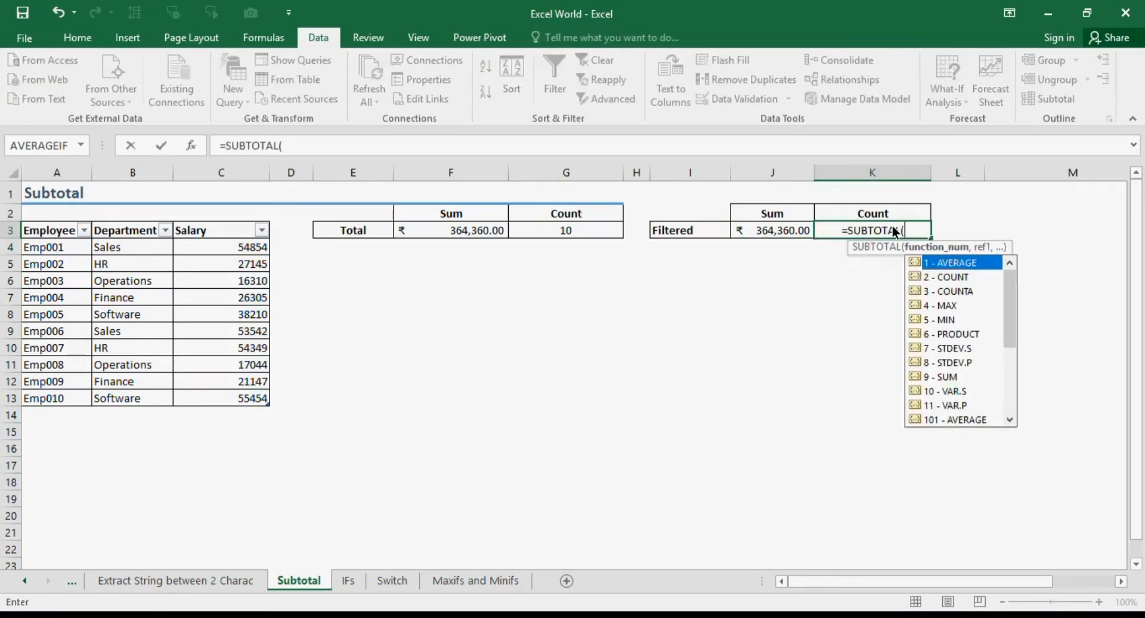
click(971, 283)
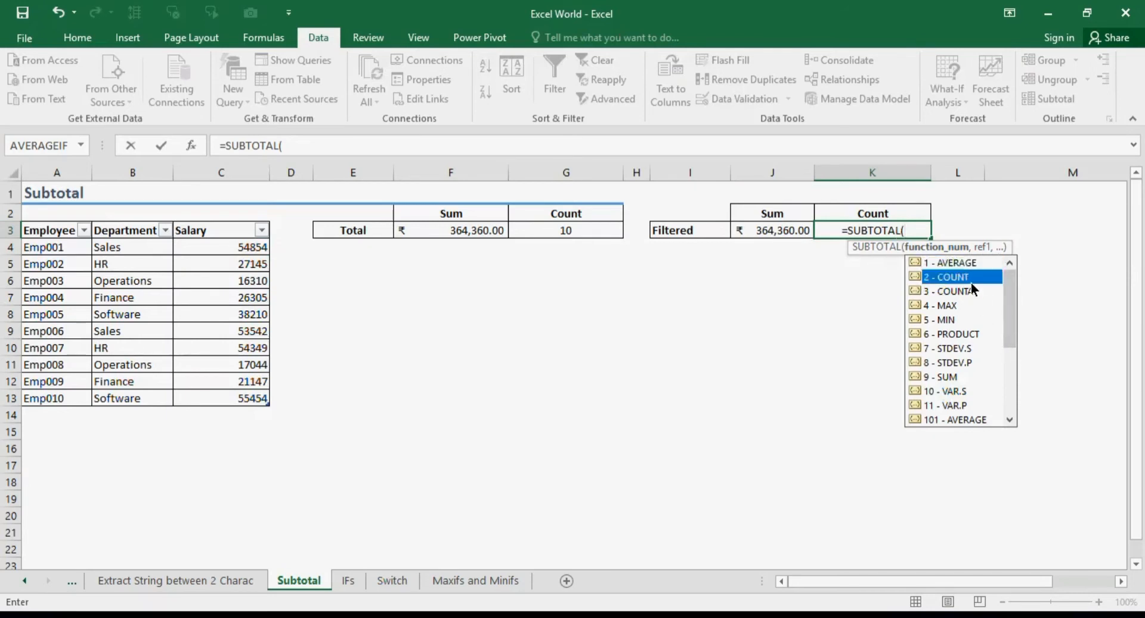
text(2,)
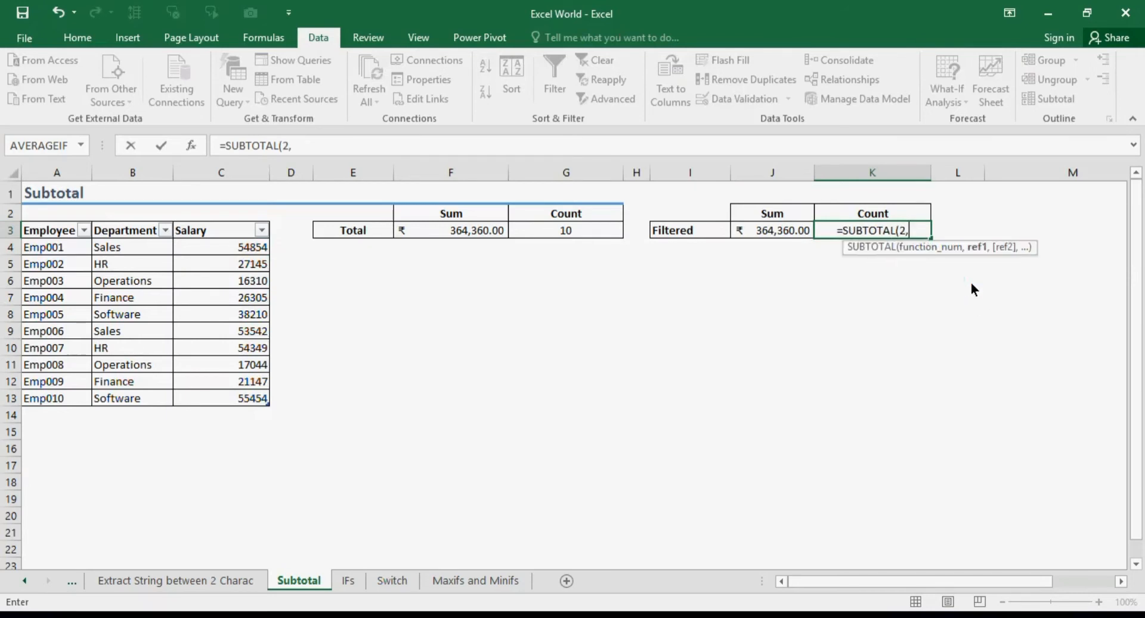
drag(242, 249, 248, 398)
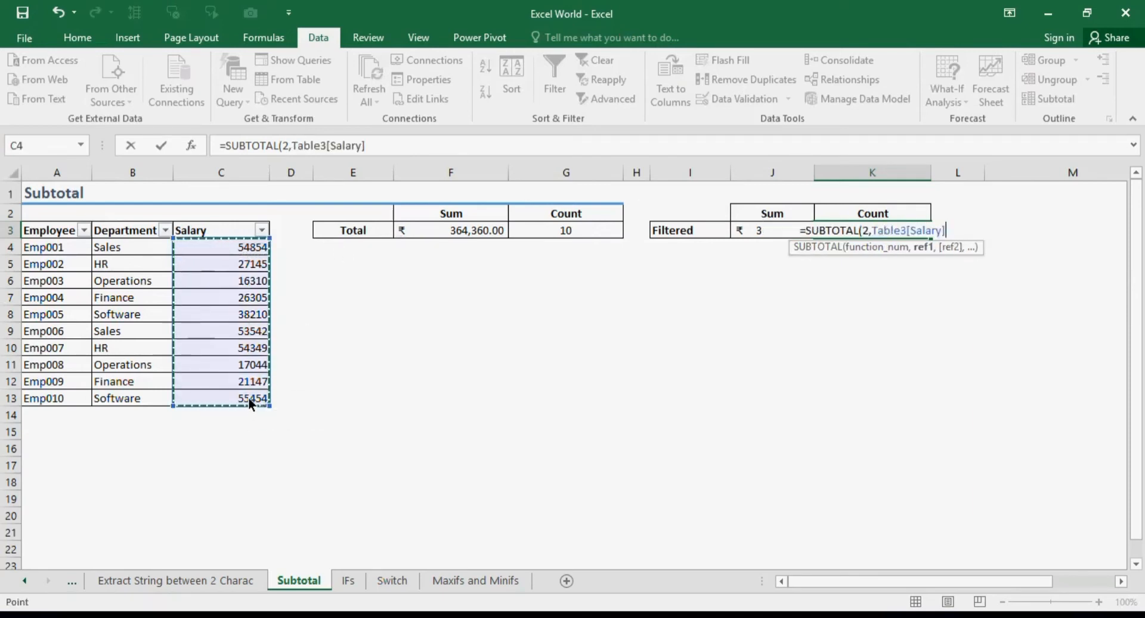
text())
key(Return)
key(Up)
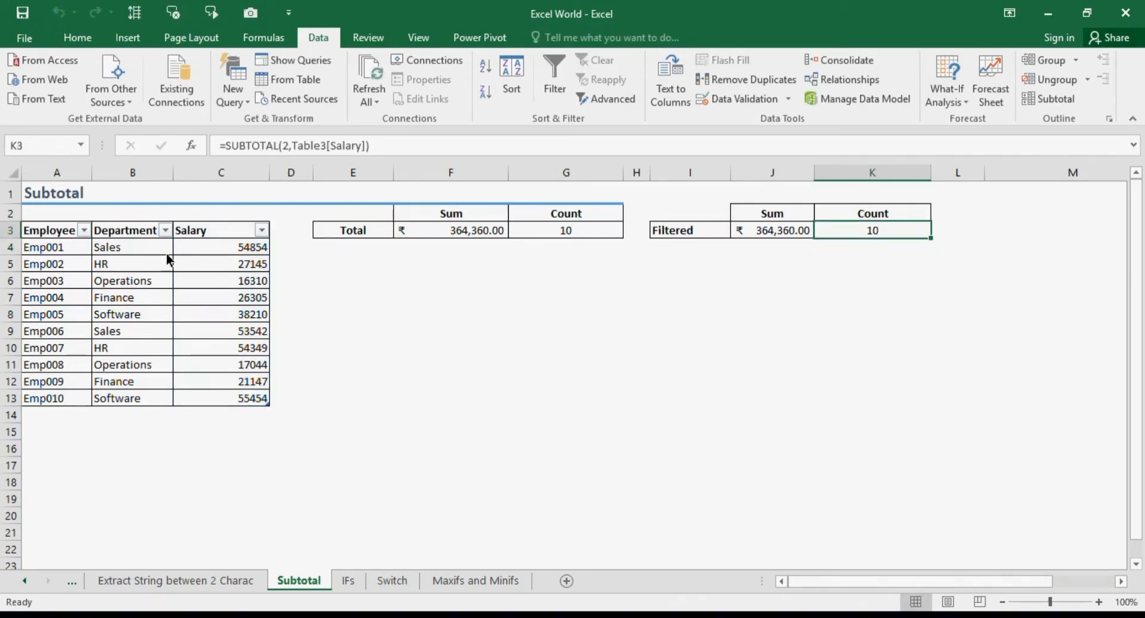
Filter the Department column to show only the Finance employees
click(165, 232)
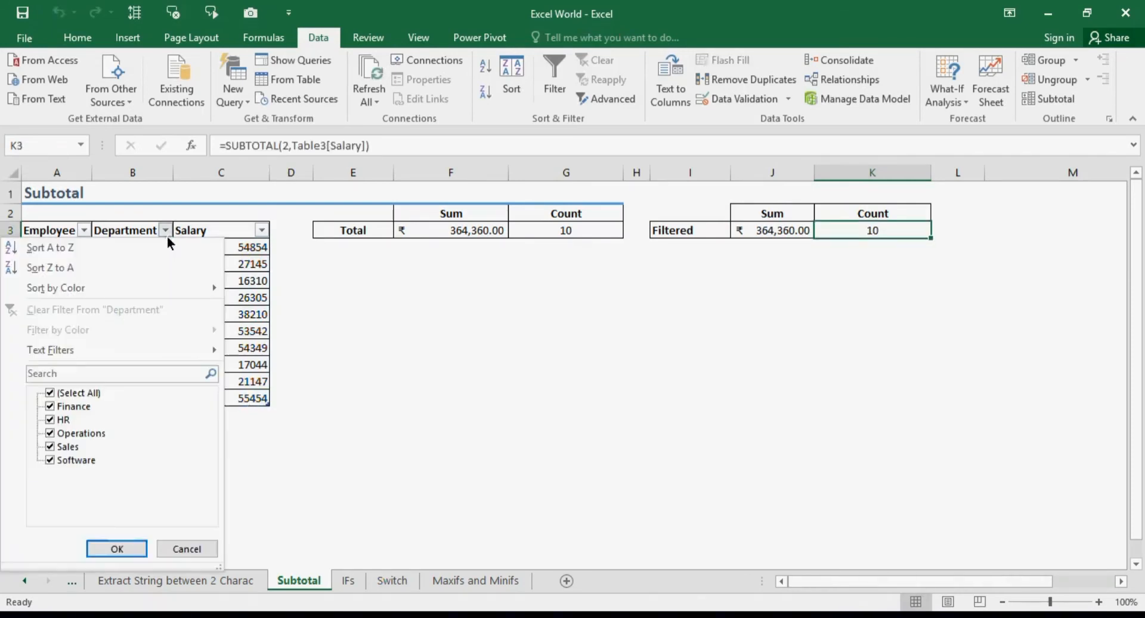
click(50, 393)
click(50, 407)
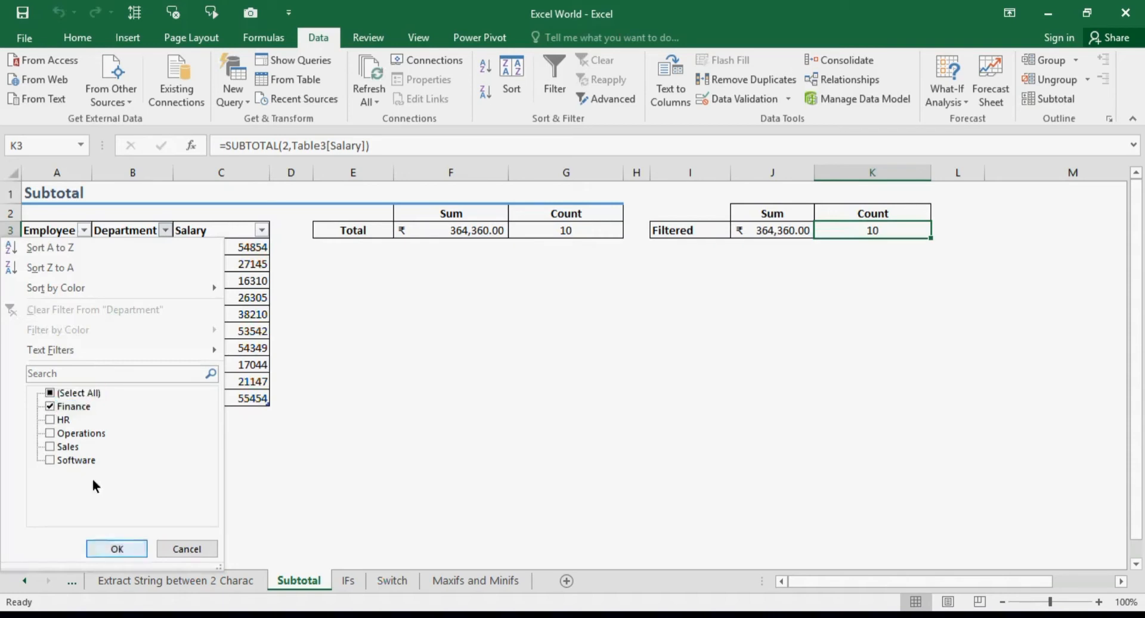
click(117, 549)
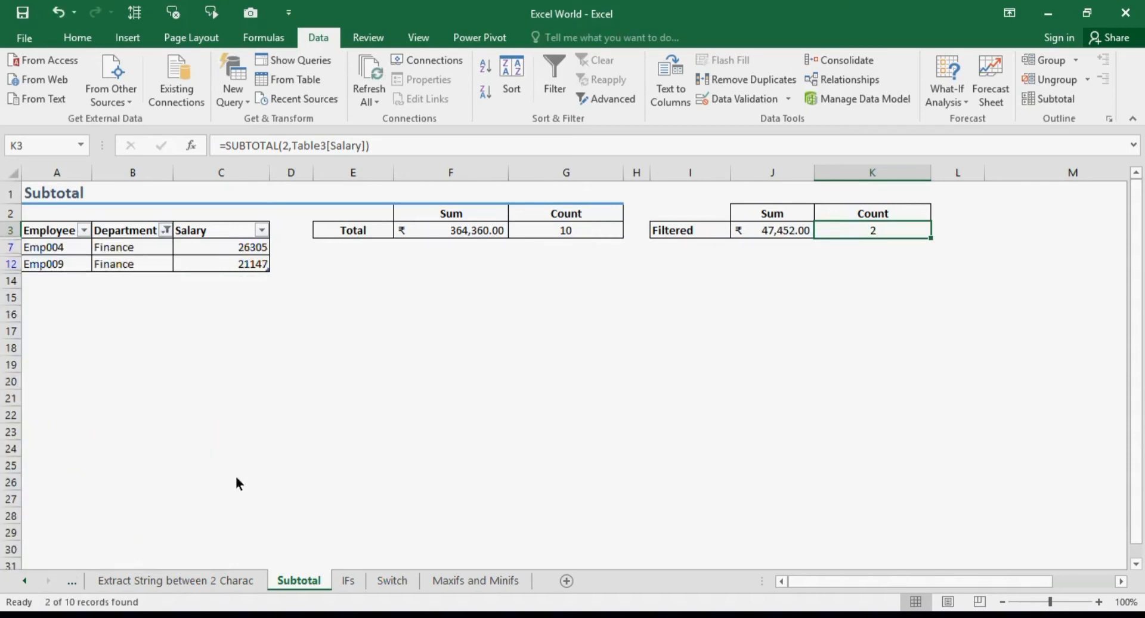
Compare the Total row's SUM and COUNT results with the Filtered row's SUBTOTAL results in J3 and K3
click(478, 237)
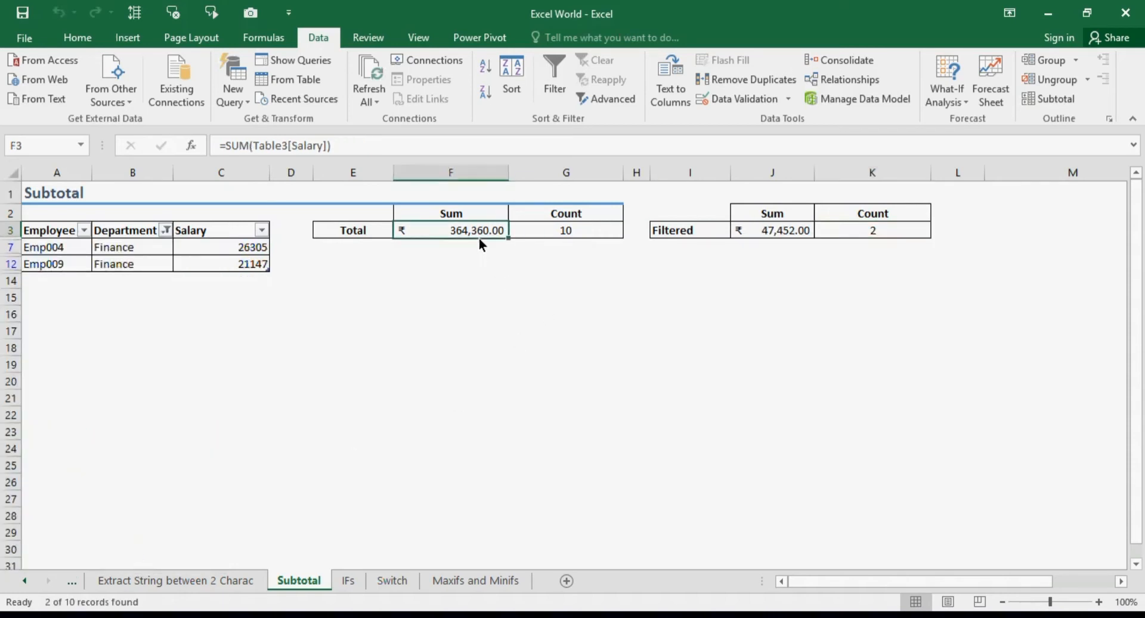
click(567, 221)
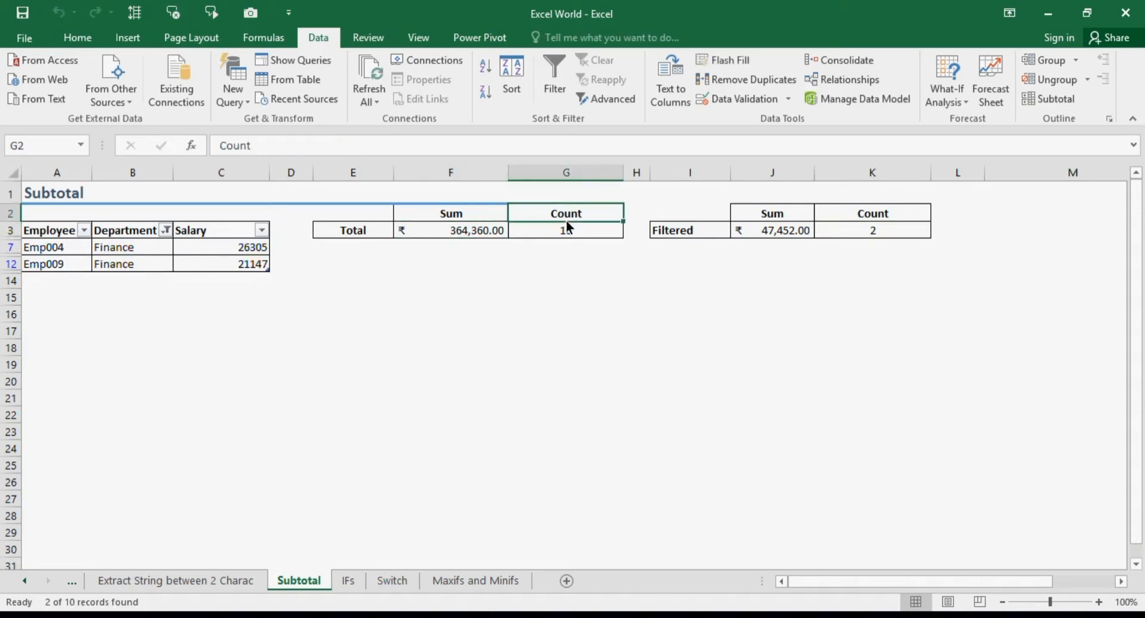
click(796, 230)
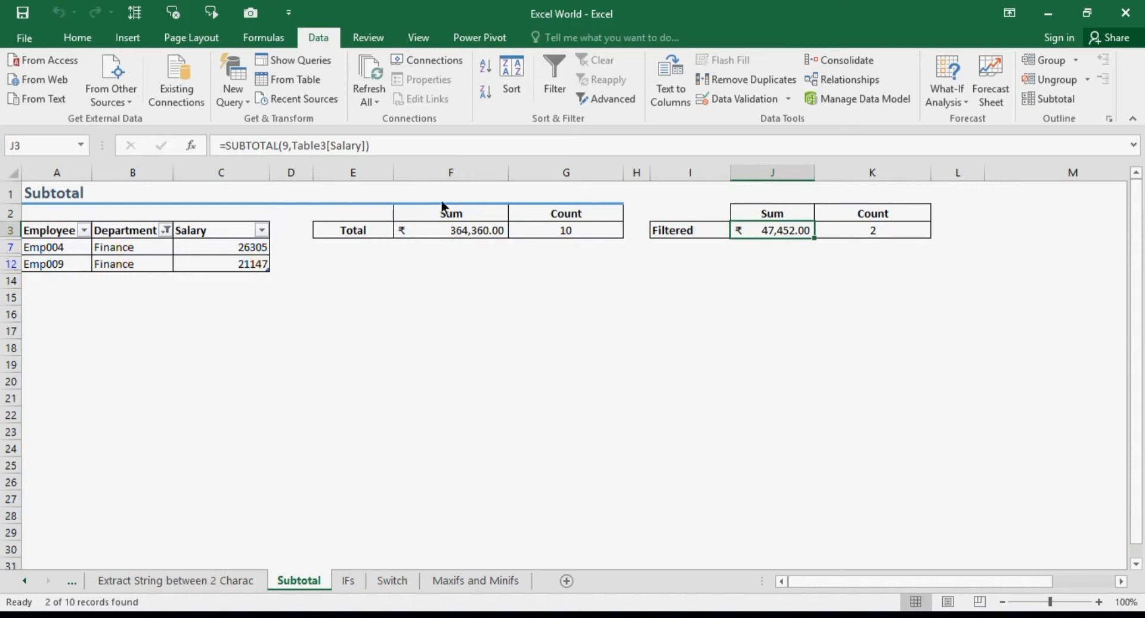
click(852, 230)
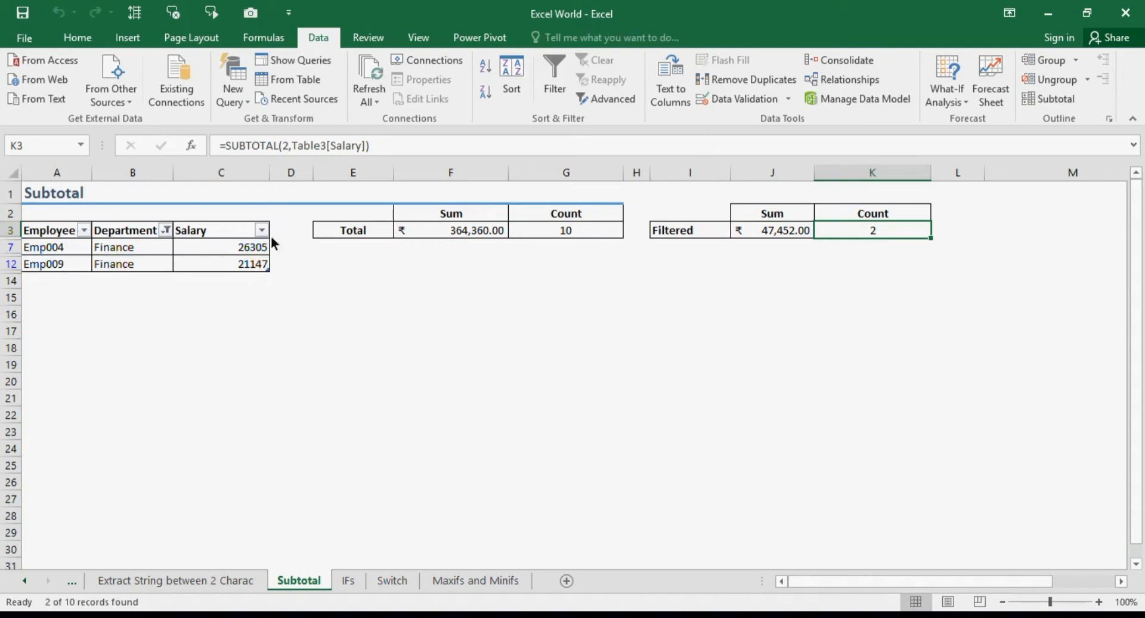
Clear the Finance filter from the Department column to show all employees again
click(166, 232)
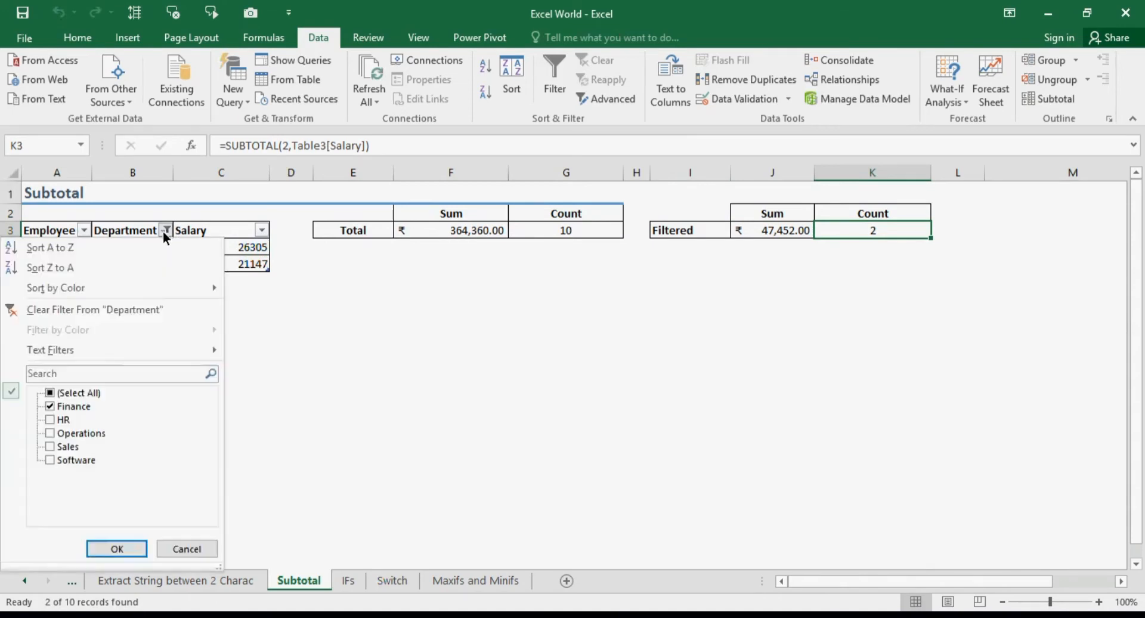
click(142, 314)
click(149, 314)
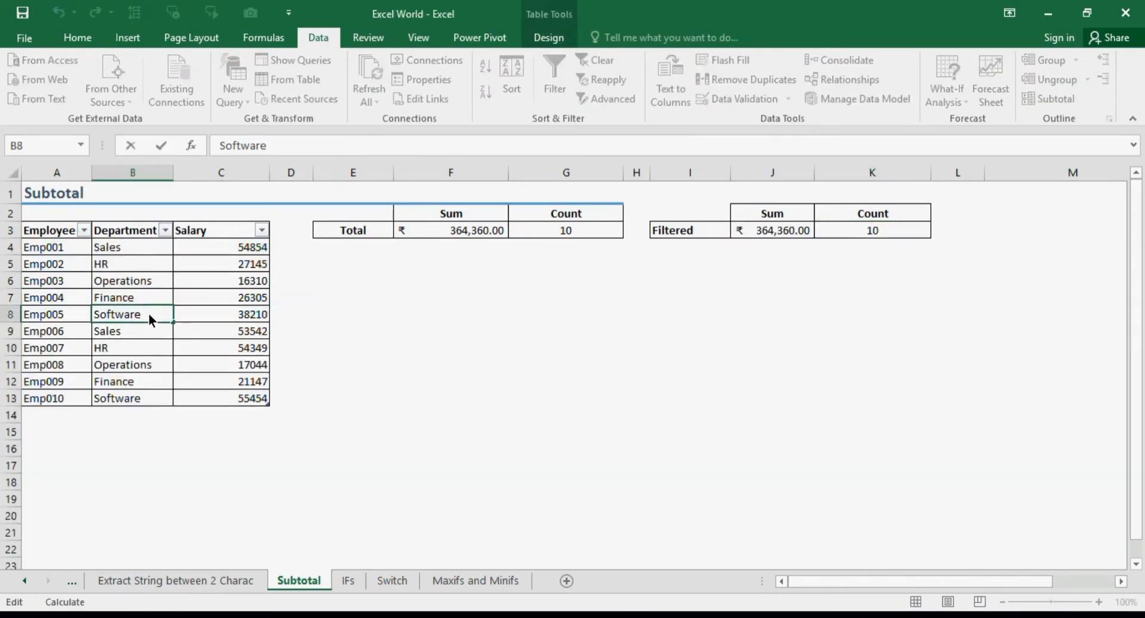
click(149, 298)
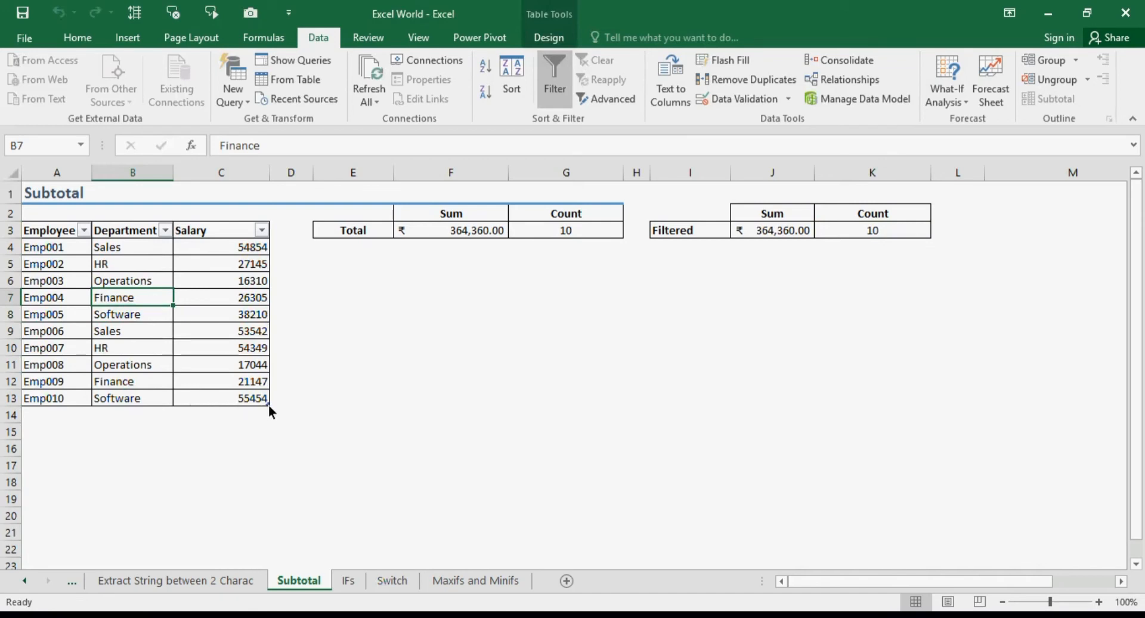
Insert a Department slicer for the employee table and place it beside the Filtered summary, over columns L and M
click(250, 386)
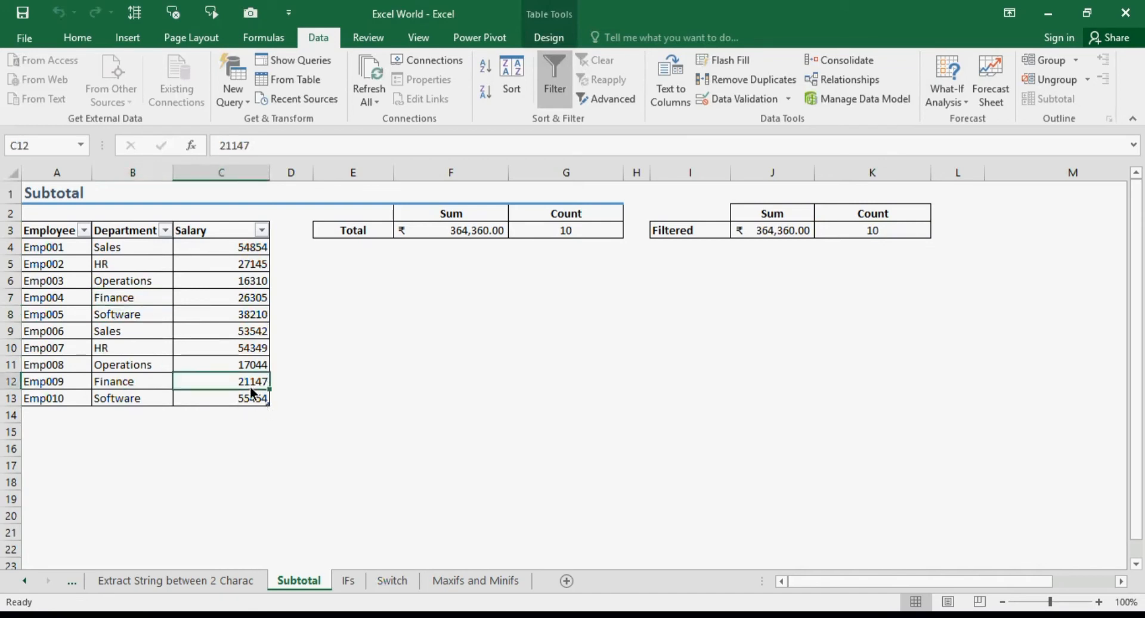
click(136, 37)
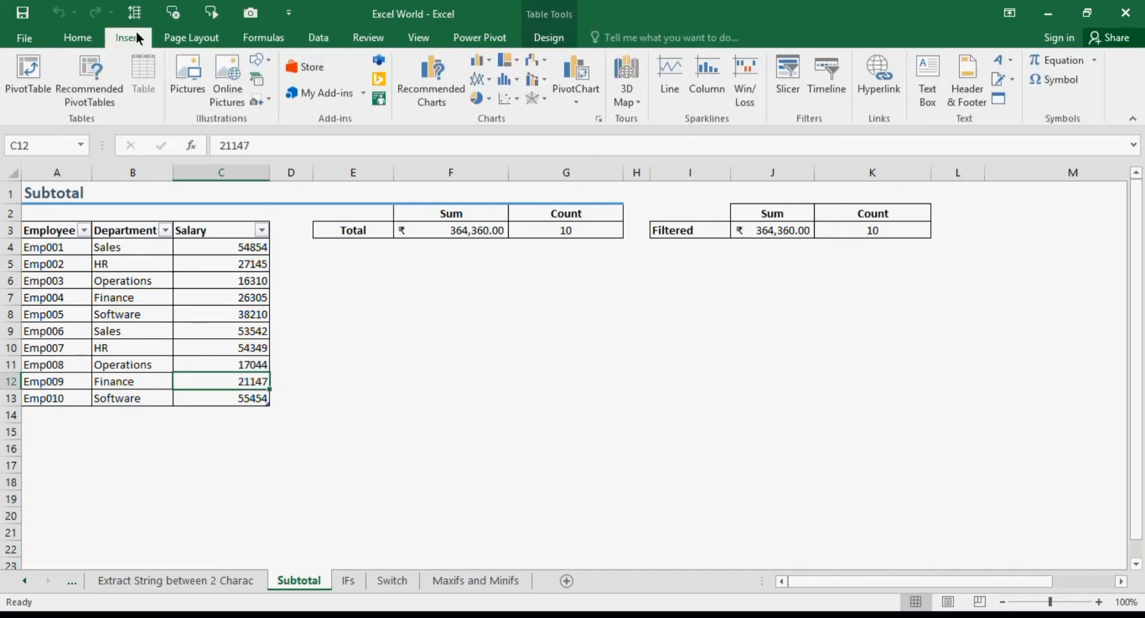
click(788, 75)
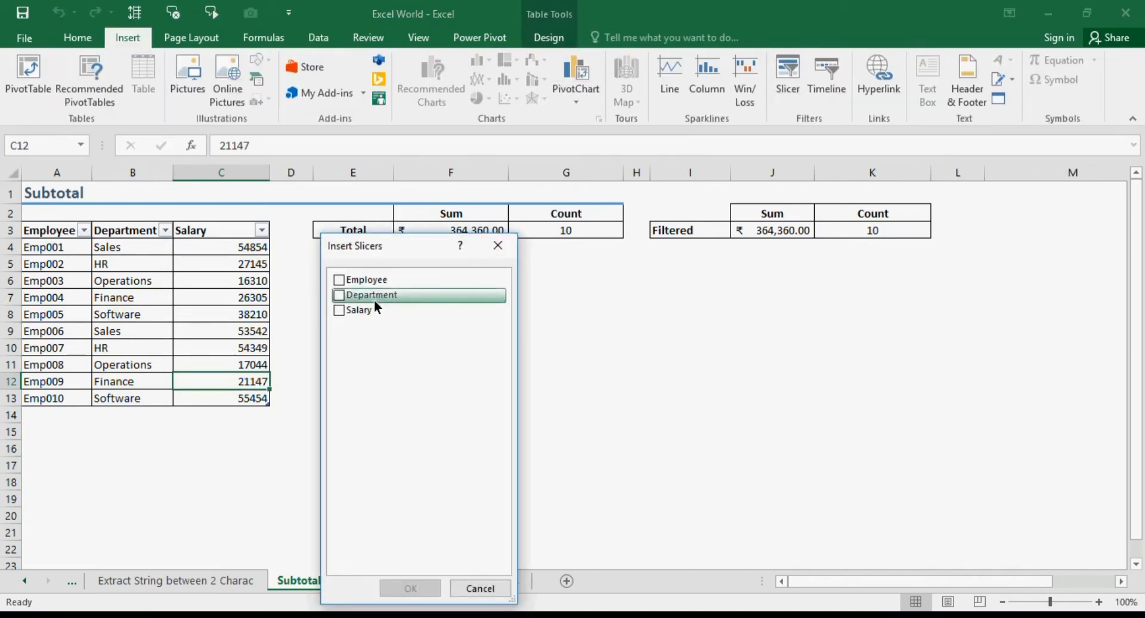
click(338, 295)
click(410, 588)
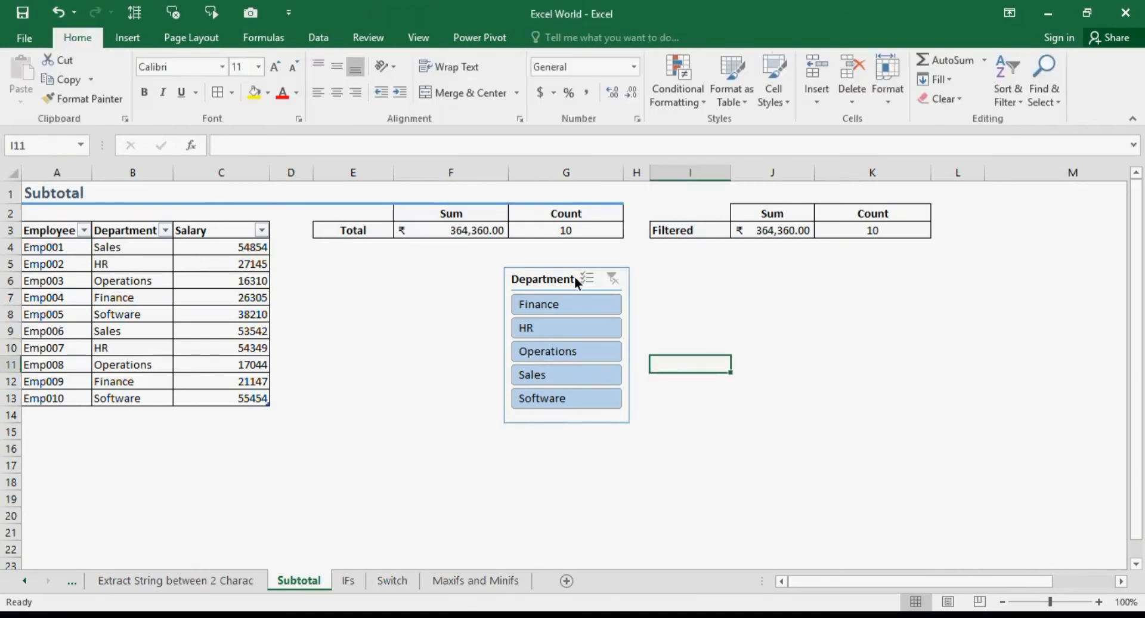
drag(563, 272, 1000, 207)
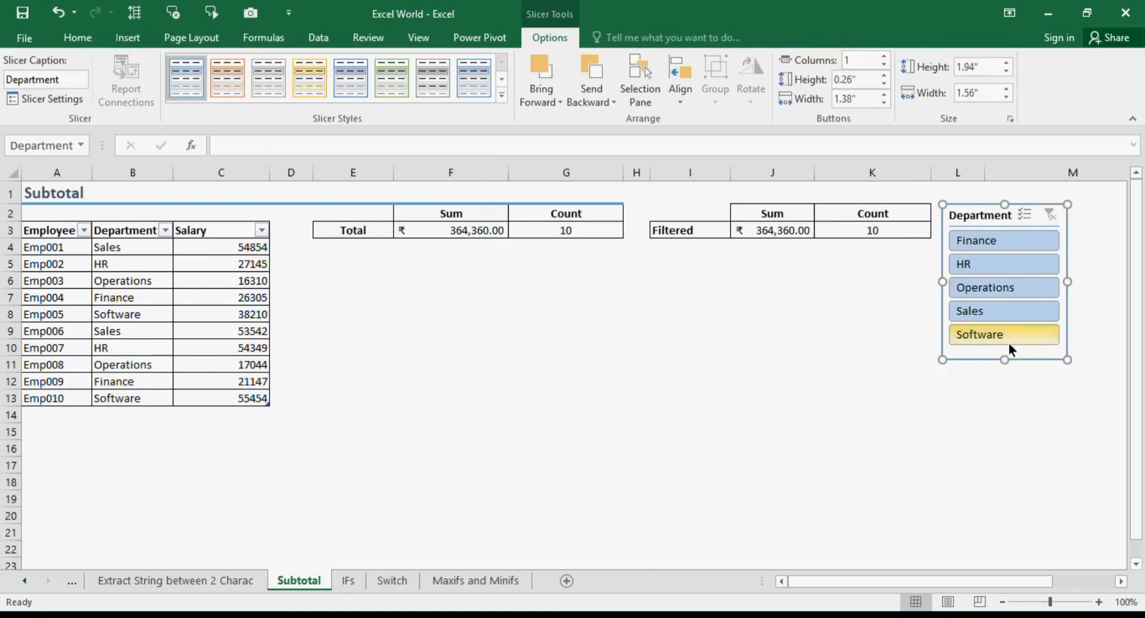
Filter the table with the slicer by Finance, HR, Operations, Sales and Software in turn, and clear the slicer filter
click(1022, 235)
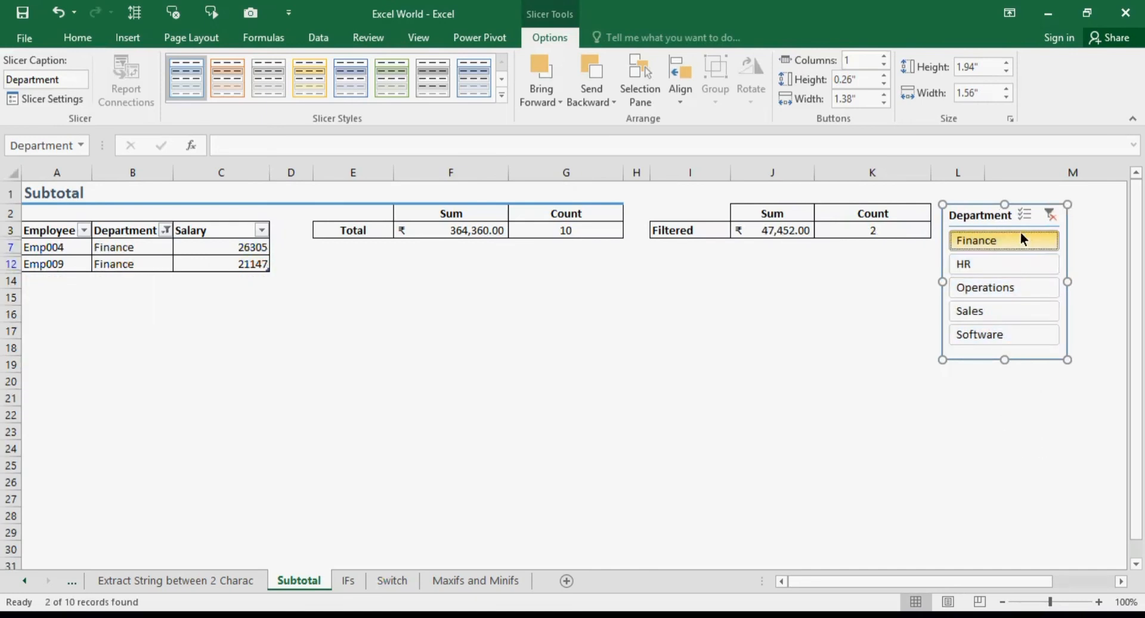
click(964, 264)
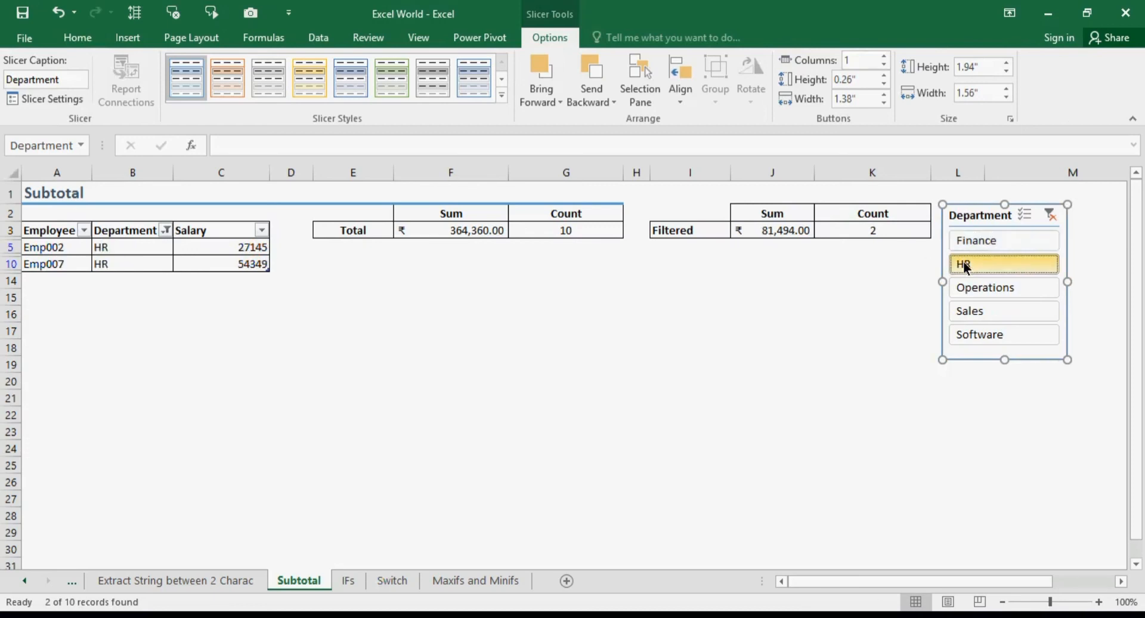
click(990, 293)
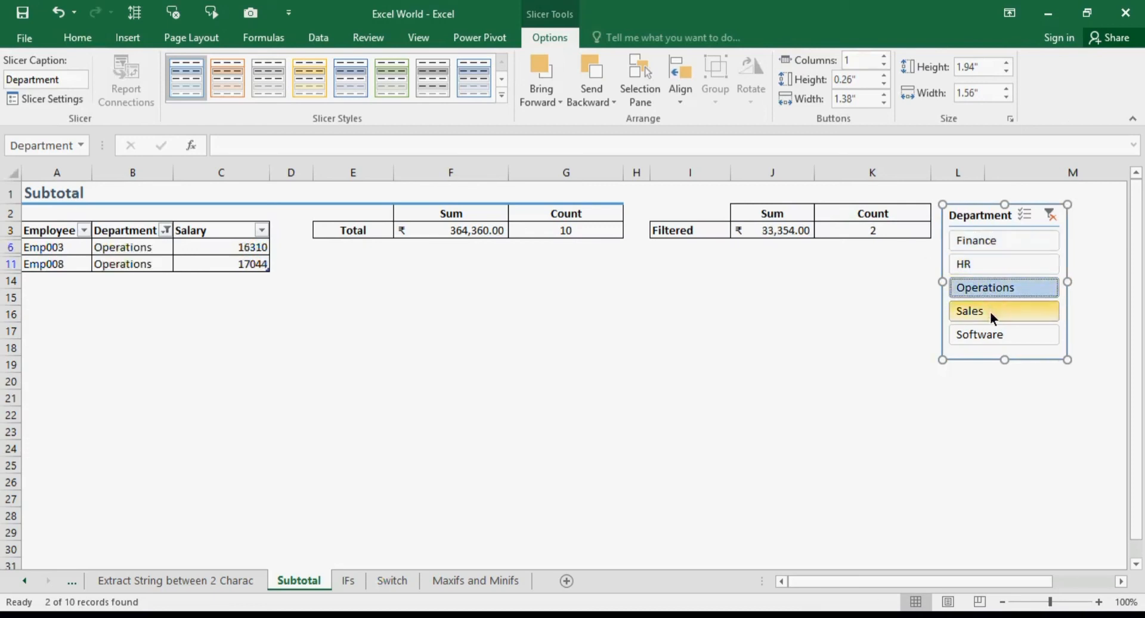
click(991, 313)
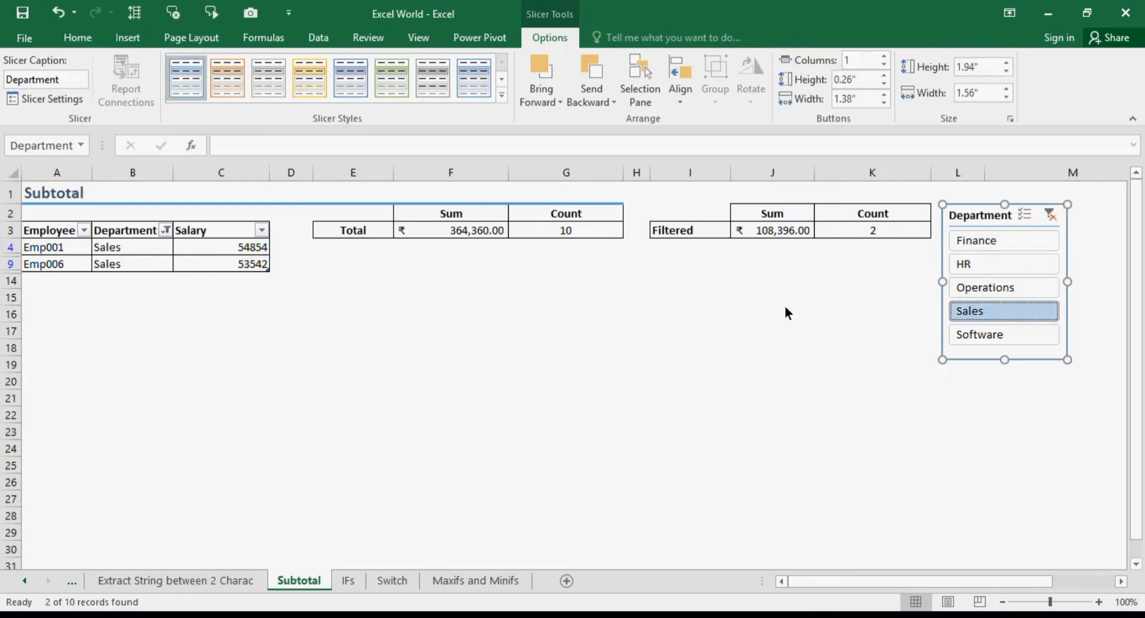
click(970, 337)
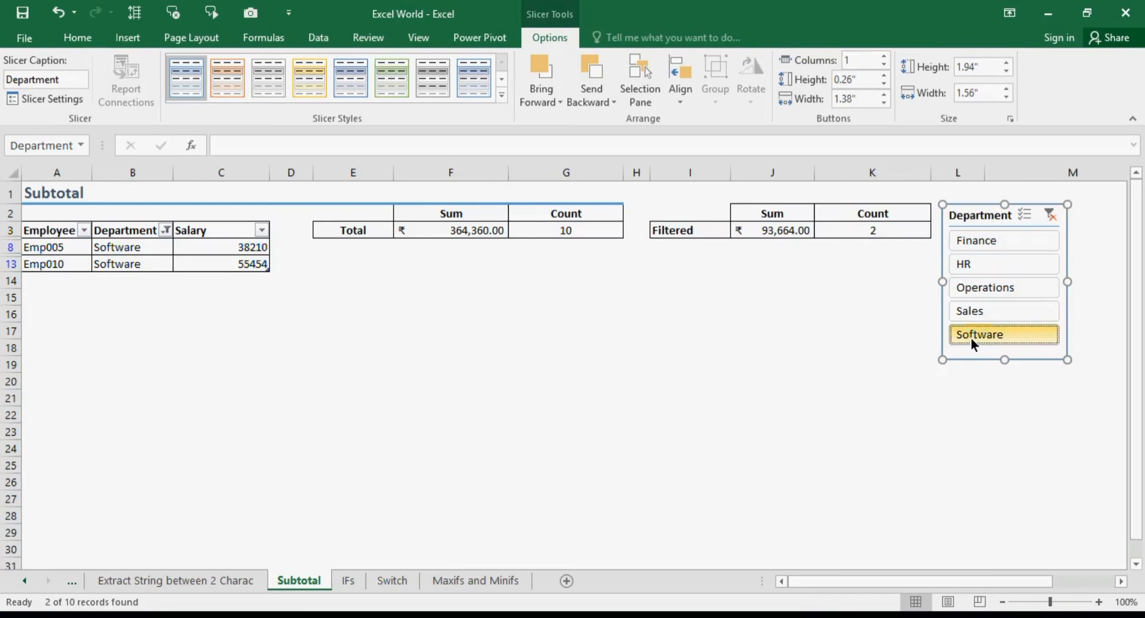
click(1048, 216)
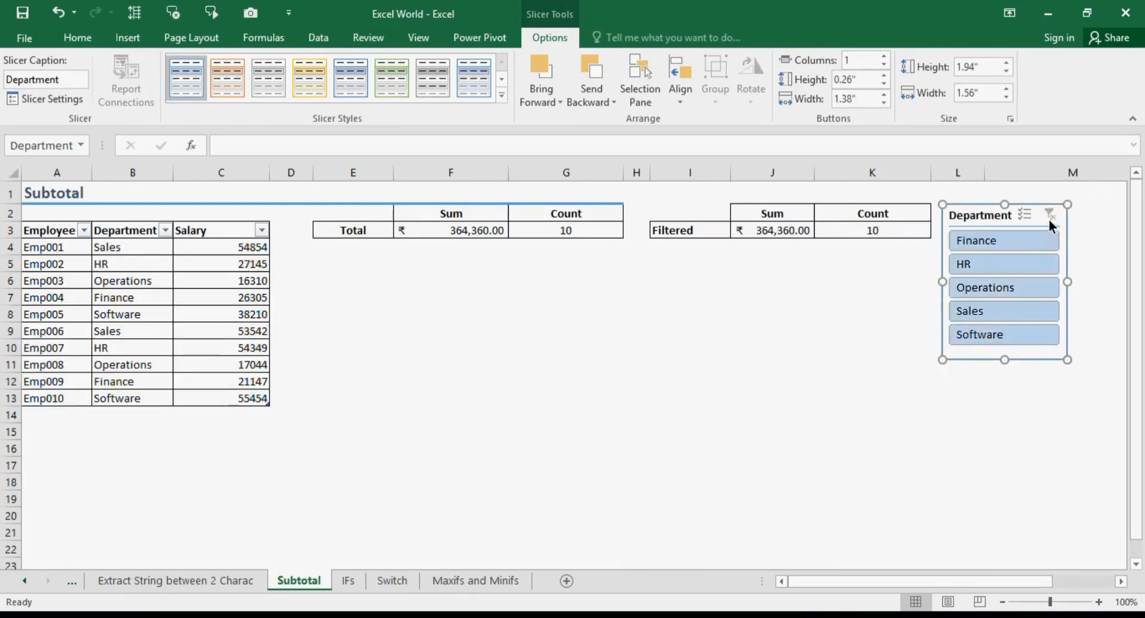
Switch the Department slicer from Finance to Operations and check the filtered count formula in K3
click(1008, 245)
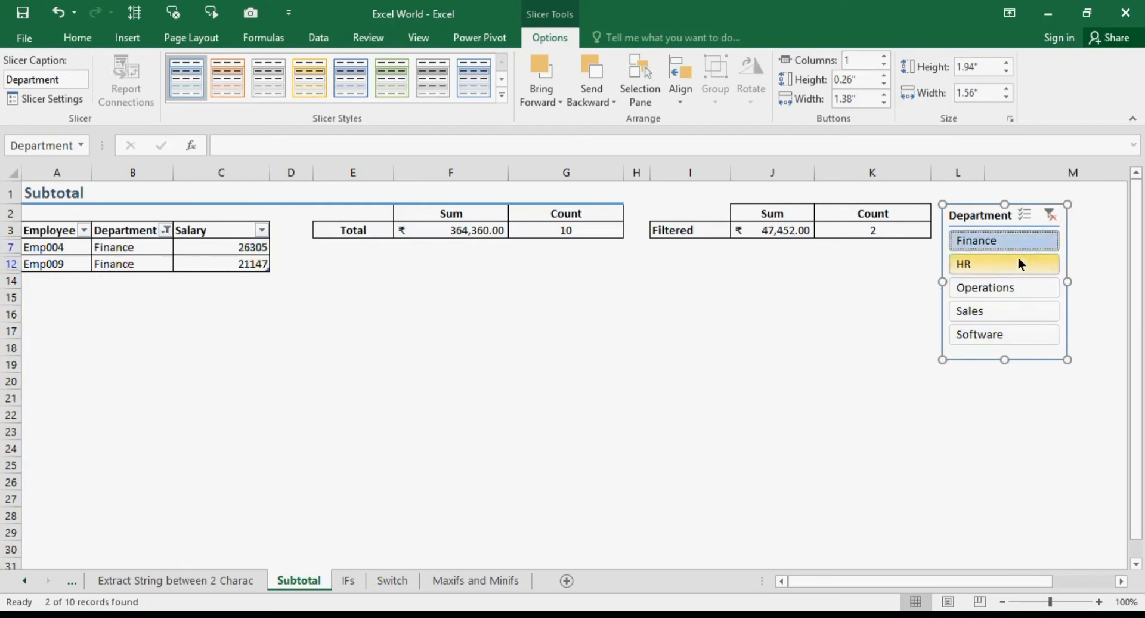
click(1052, 216)
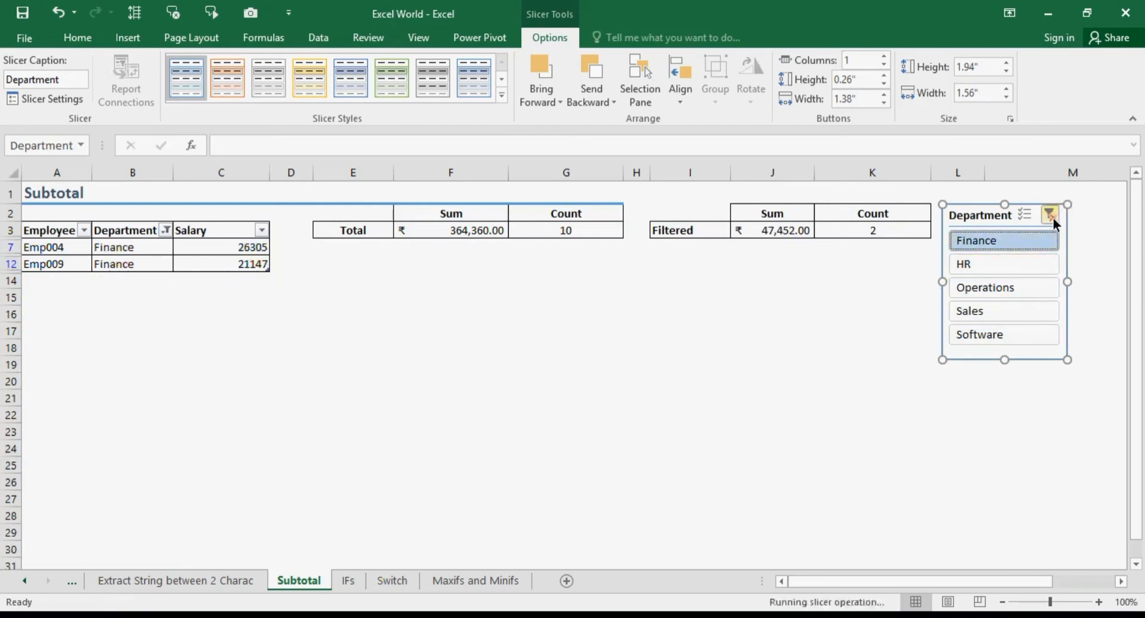
click(1022, 295)
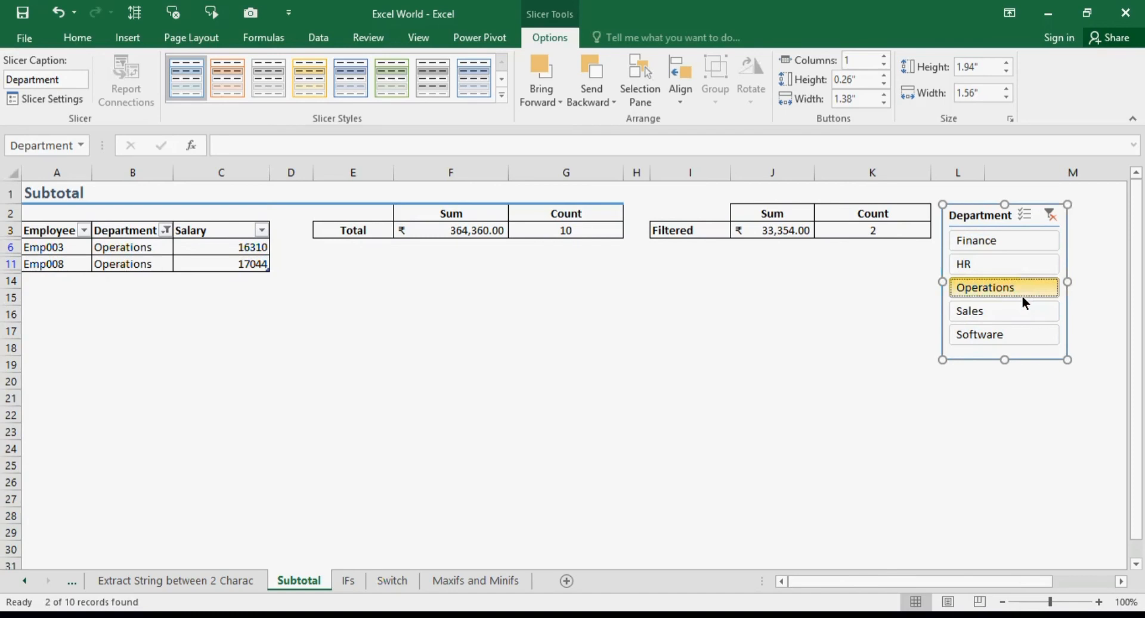
click(832, 234)
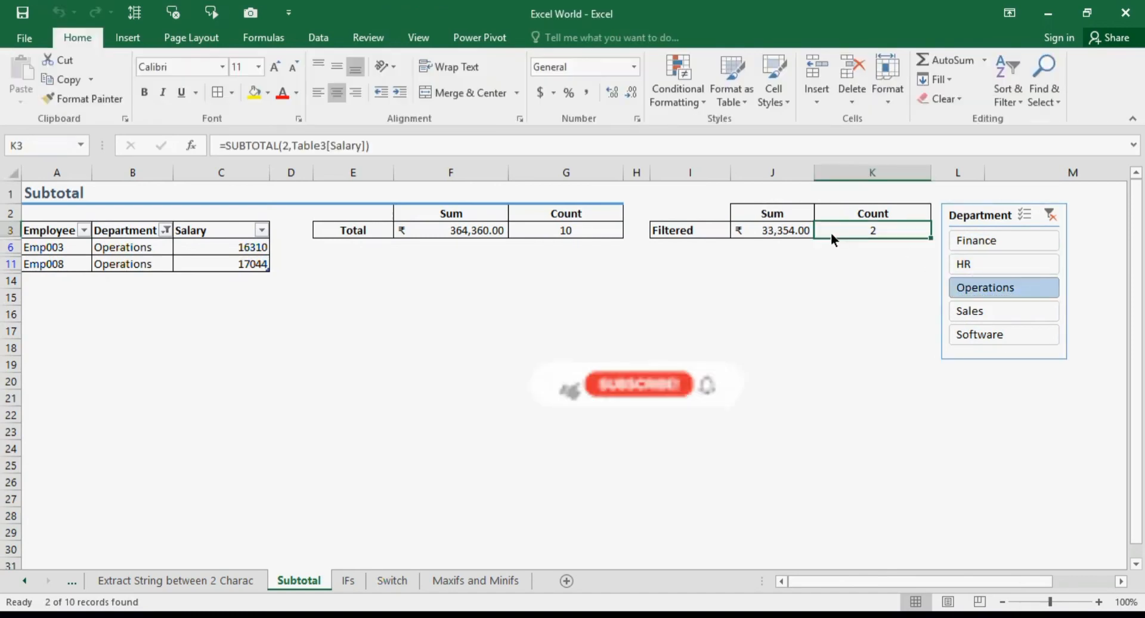